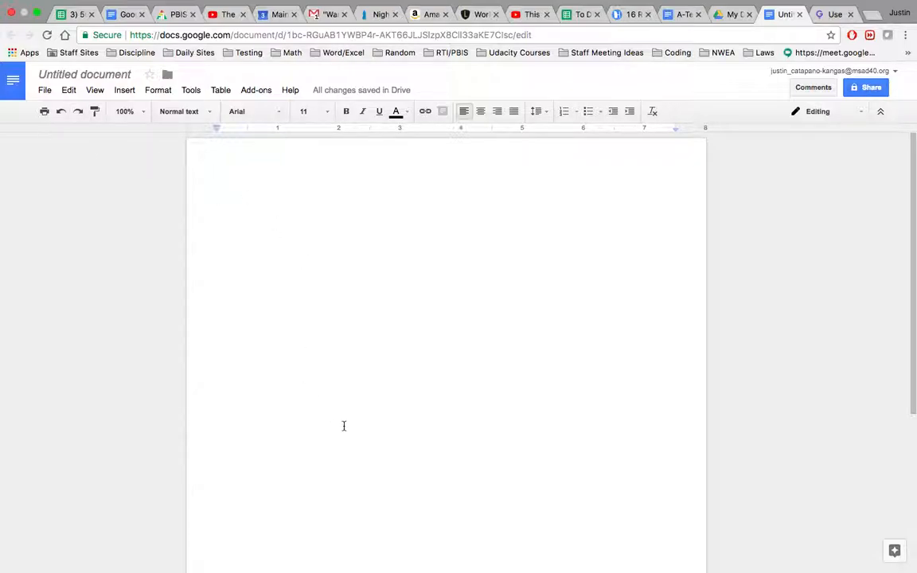
Step: Enter the sample lines "Lkajsdflkasjdfklj" and "alksdfjlkasdjf" in the blank document, separated by an empty line
{"action": "type", "text": "Lkajsdflkasjdfklj"}
{"action": "key", "text": "Return"}
{"action": "key", "text": "Return"}
{"action": "type", "text": "alksdfjlkasdjf"}
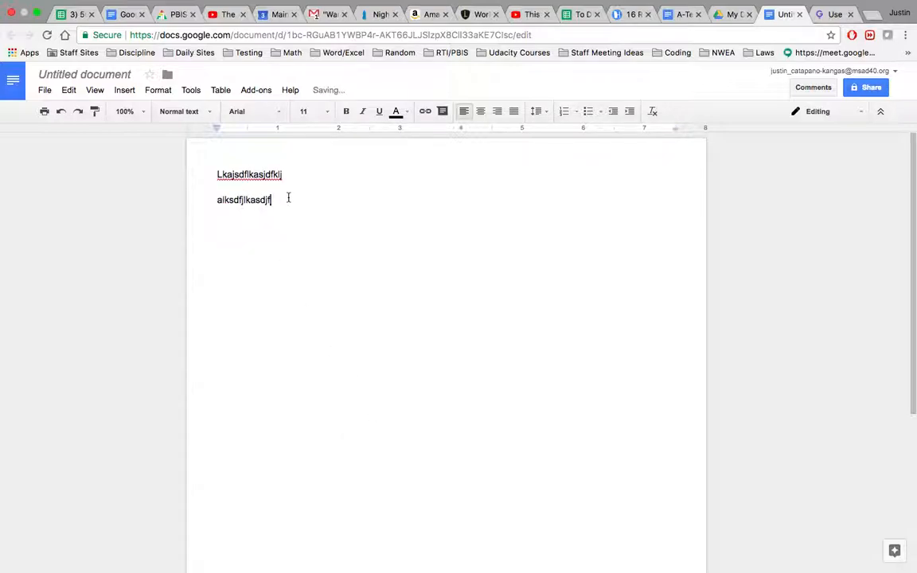
Step: Format the first line of sample text as bold and underlined at font size 14
{"action": "left_click_drag", "start_coordinate": [286, 174], "coordinate": [205, 172]}
{"action": "key", "text": "super+b"}
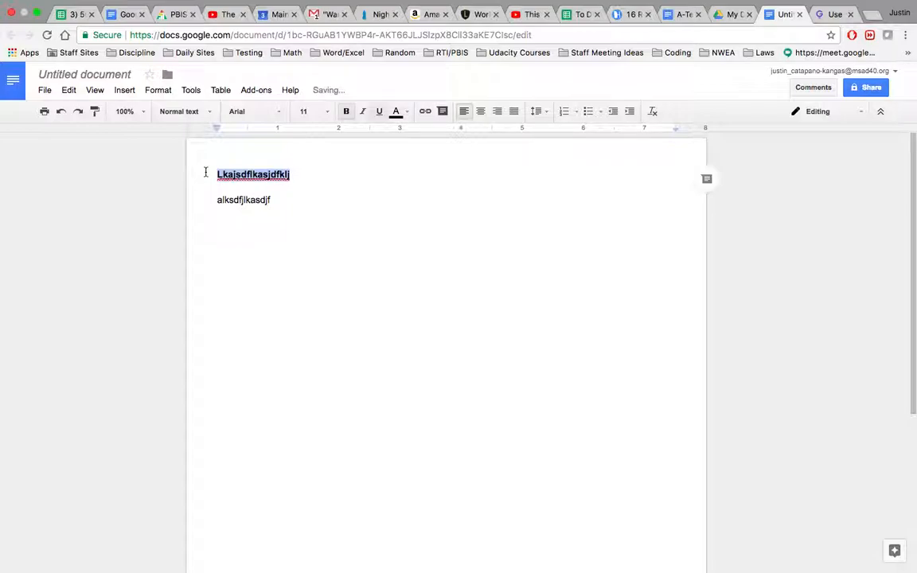
{"action": "left_click", "coordinate": [280, 205]}
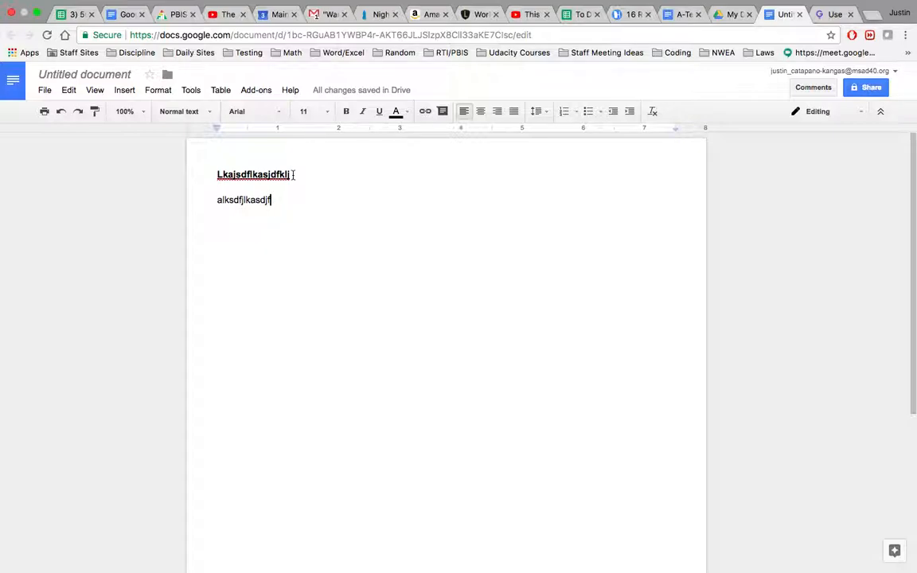
{"action": "left_click_drag", "start_coordinate": [292, 175], "coordinate": [199, 175]}
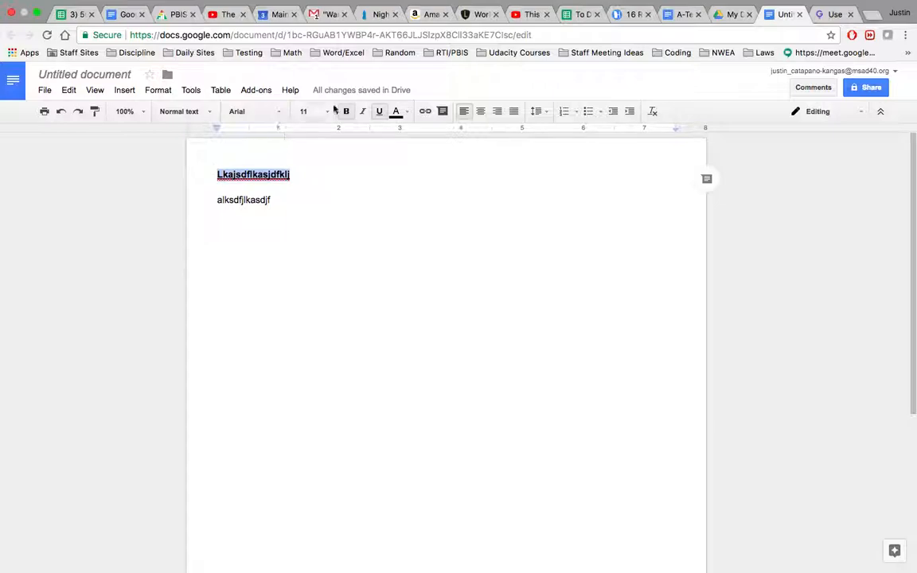
{"action": "left_click", "coordinate": [306, 111]}
{"action": "left_click", "coordinate": [311, 218]}
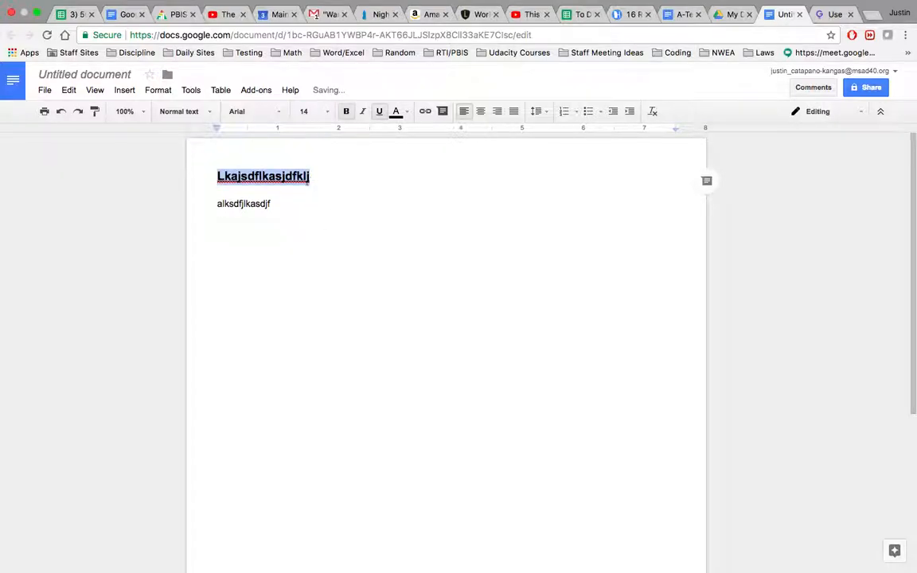
Step: Copy the first line's formatting onto the second line of sample text with Paint format
{"action": "left_click_drag", "start_coordinate": [220, 174], "coordinate": [305, 175]}
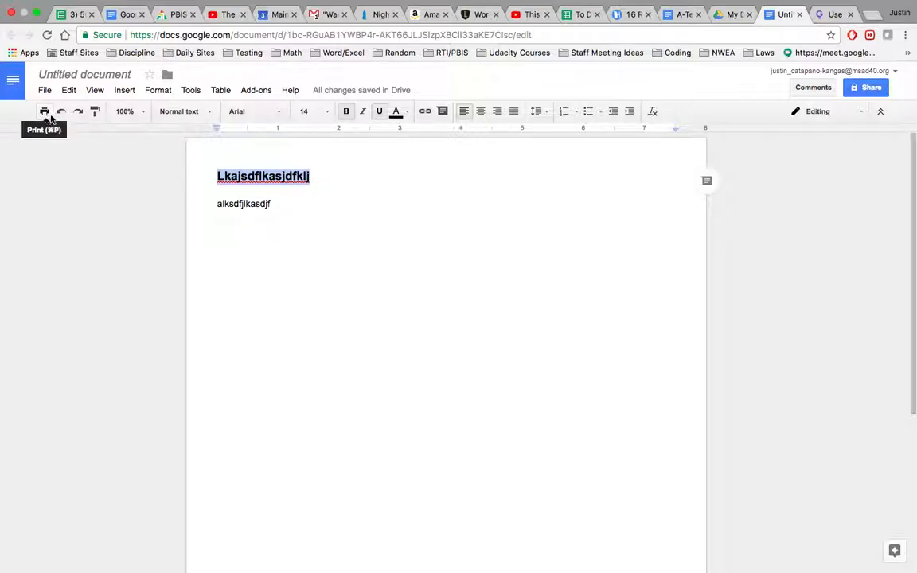
{"action": "left_click", "coordinate": [94, 112]}
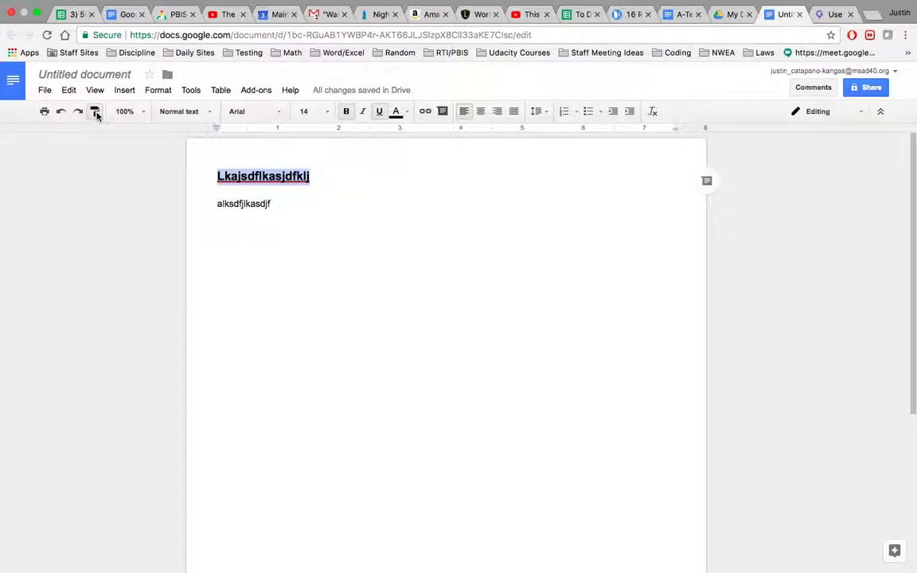
{"action": "left_click_drag", "start_coordinate": [214, 204], "coordinate": [274, 205]}
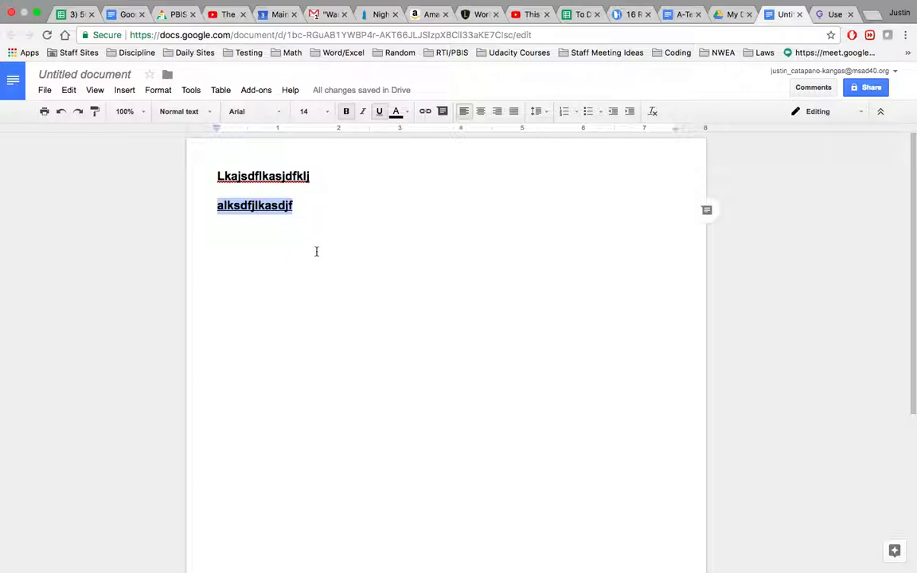
{"action": "left_click", "coordinate": [314, 212]}
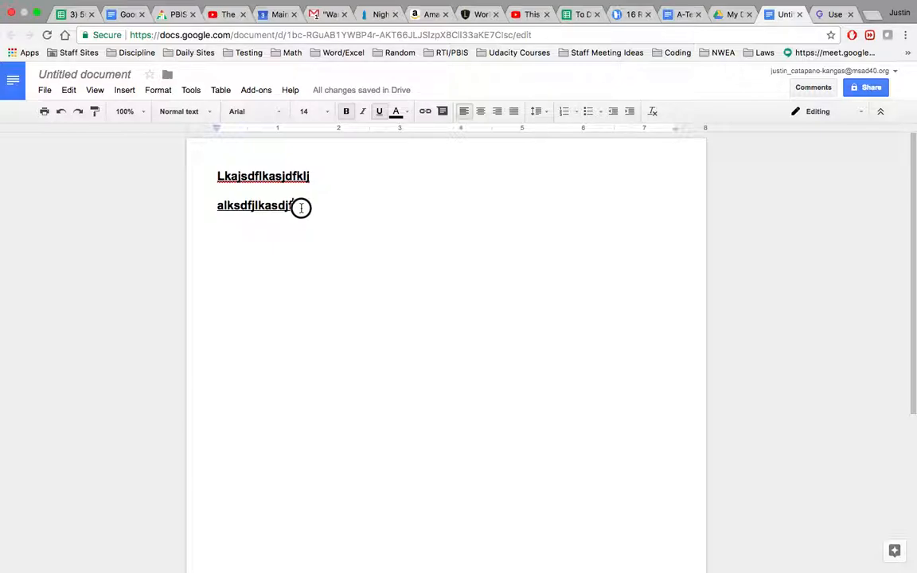
Step: Delete all the sample text and set the document zoom to 67%
{"action": "left_click_drag", "start_coordinate": [301, 207], "coordinate": [209, 178]}
{"action": "key", "text": "BackSpace"}
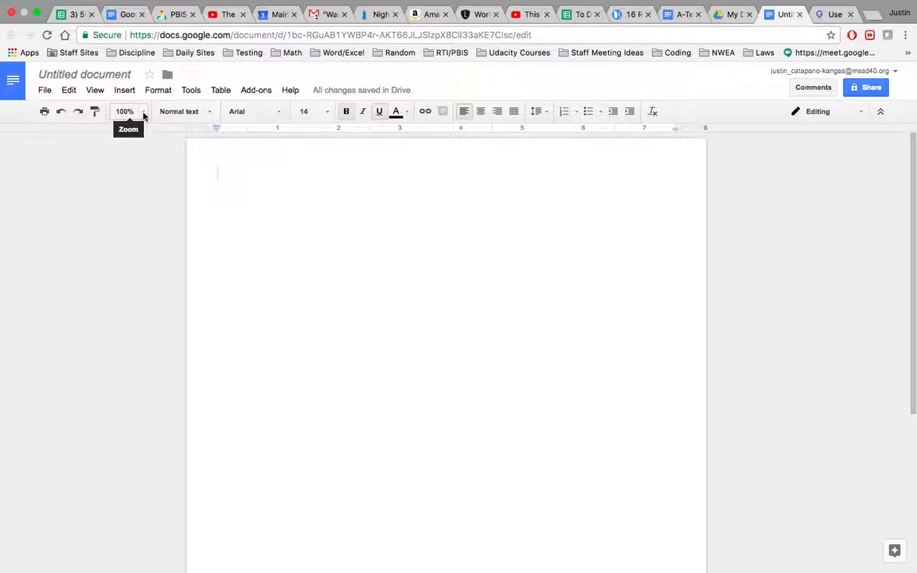
{"action": "left_click", "coordinate": [144, 116]}
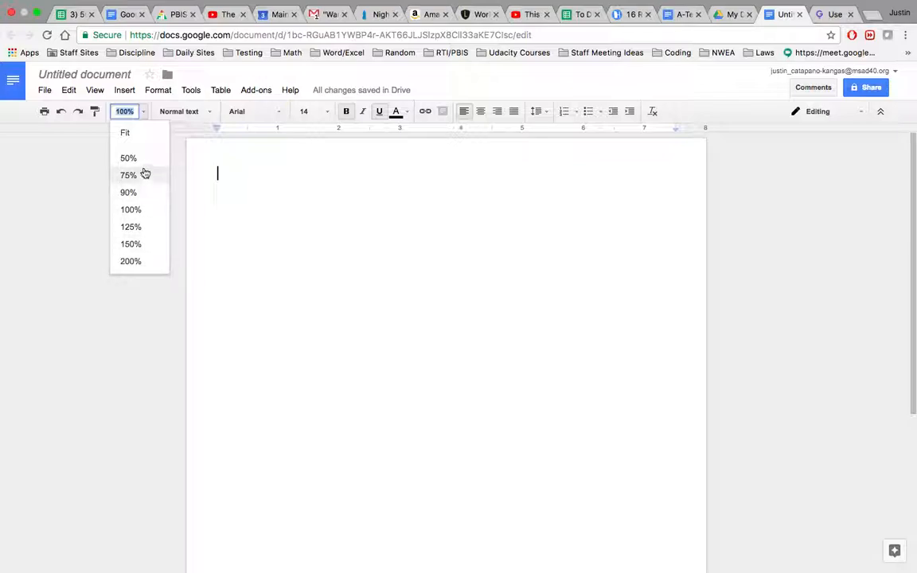
{"action": "left_click", "coordinate": [146, 112]}
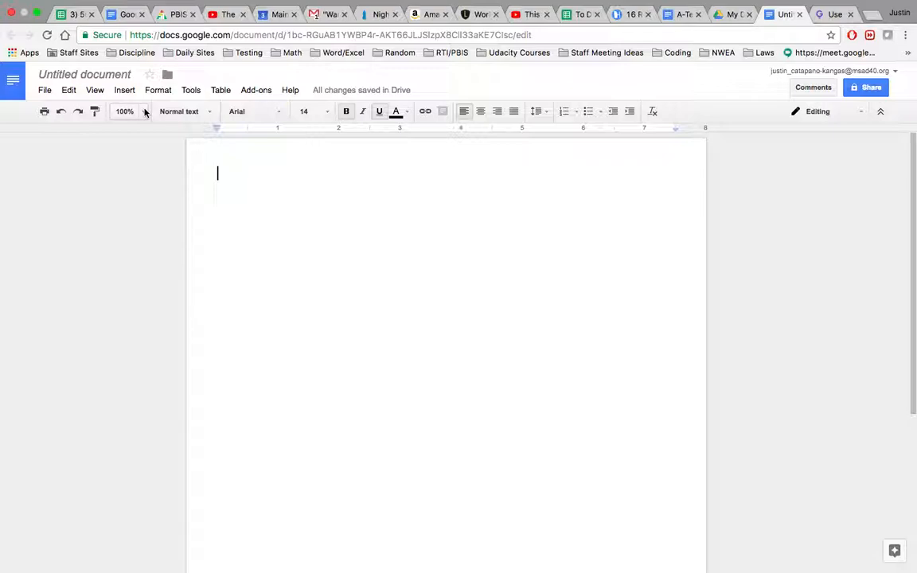
{"action": "left_click", "coordinate": [125, 112]}
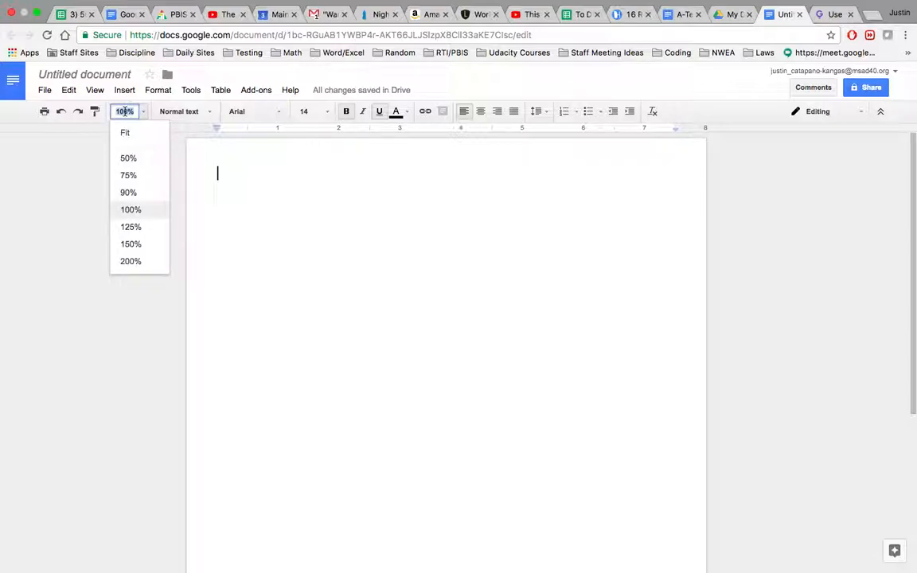
{"action": "type", "text": "67"}
{"action": "key", "text": "Return"}
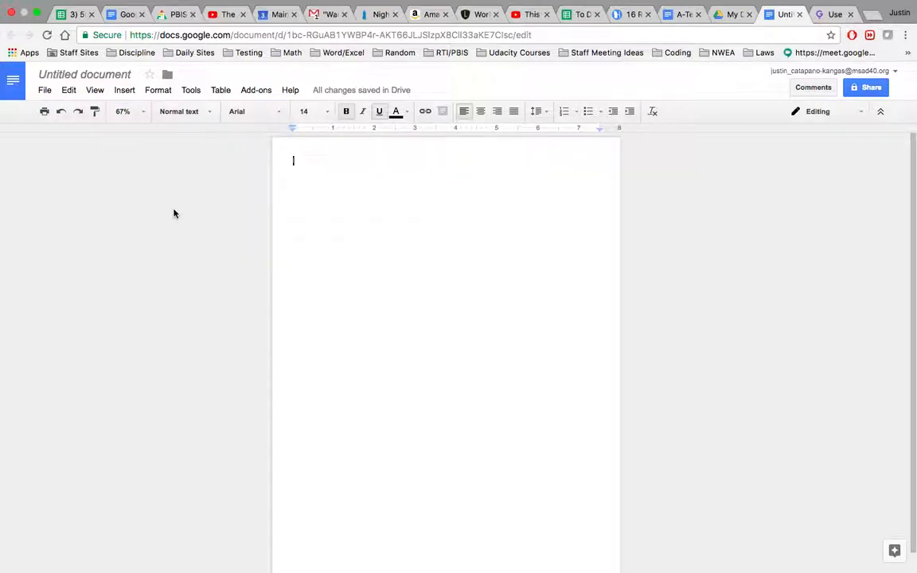
Step: Undo the deletion of the sample text and set the document zoom to 100%
{"action": "key", "text": "super+z"}
{"action": "left_click", "coordinate": [142, 113]}
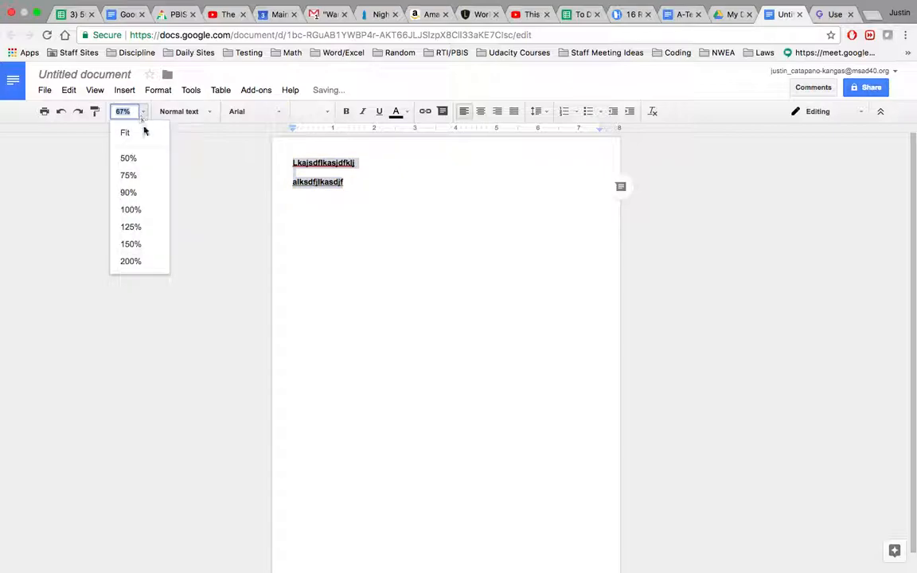
{"action": "left_click", "coordinate": [140, 210]}
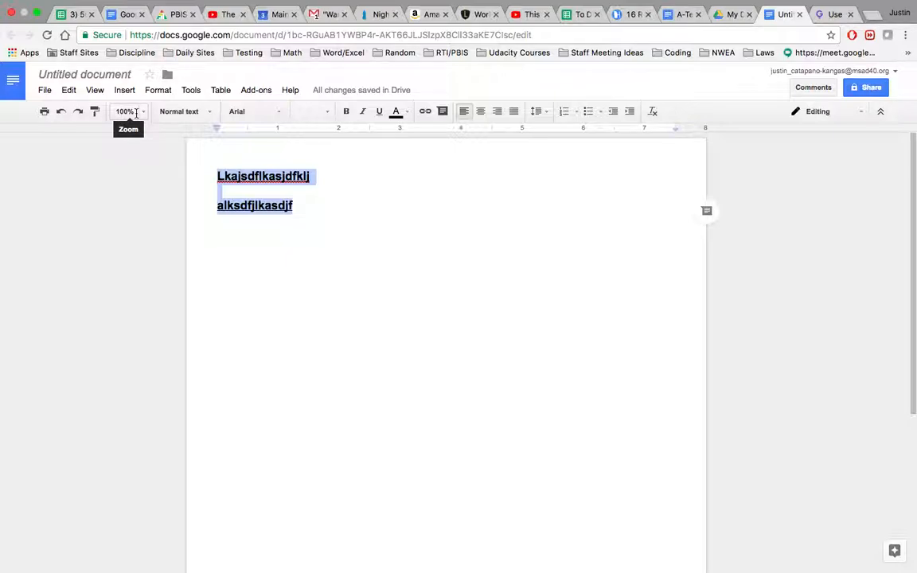
Step: Enlarge the browser page zoom to 175%, reduce it to 80%, and finish at 90%
{"action": "key", "text": "super+equal"}
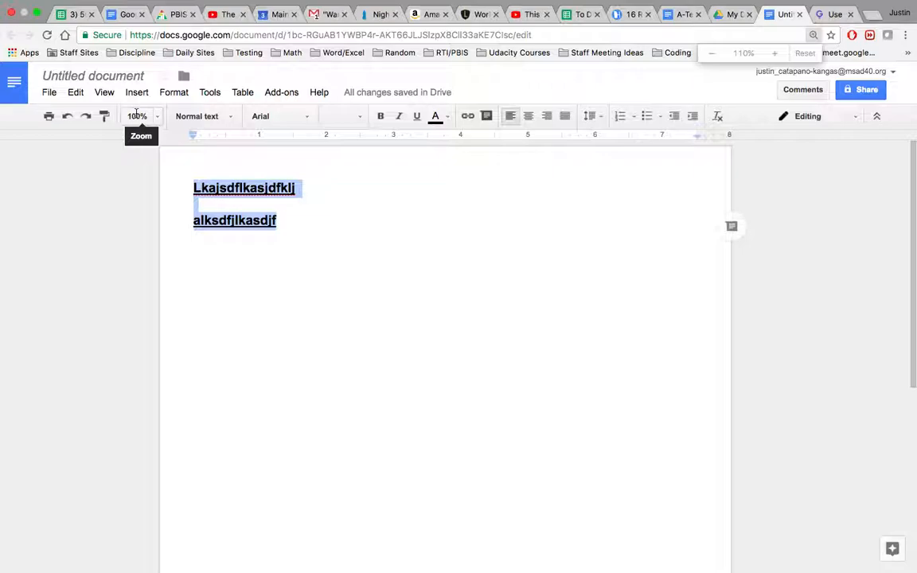
{"action": "key", "text": "super+minus"}
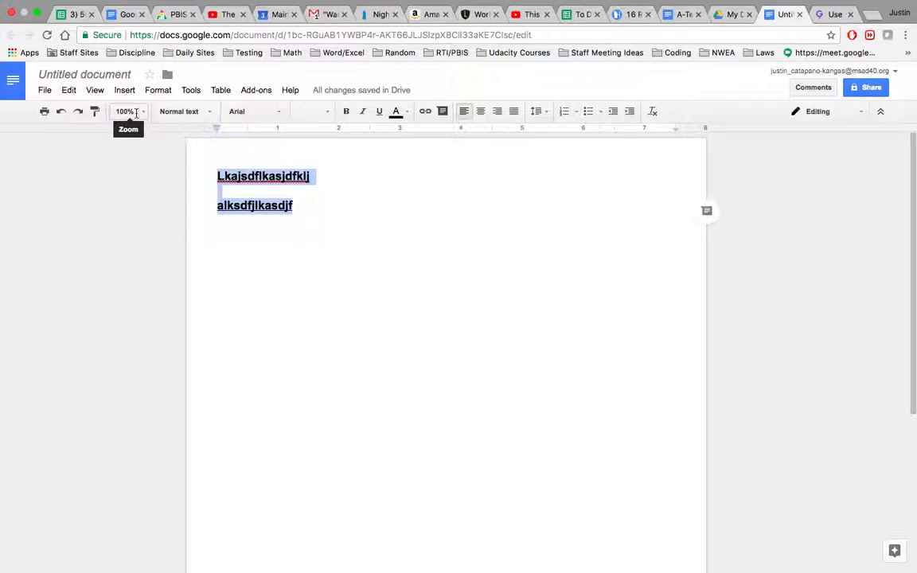
{"action": "key", "text": "super+equal"}
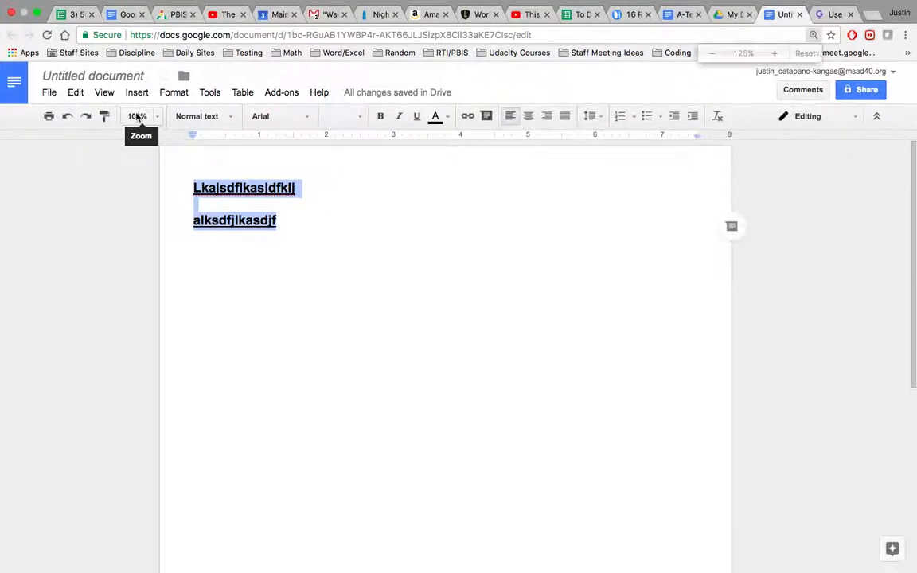
{"action": "key", "text": "super+equal"}
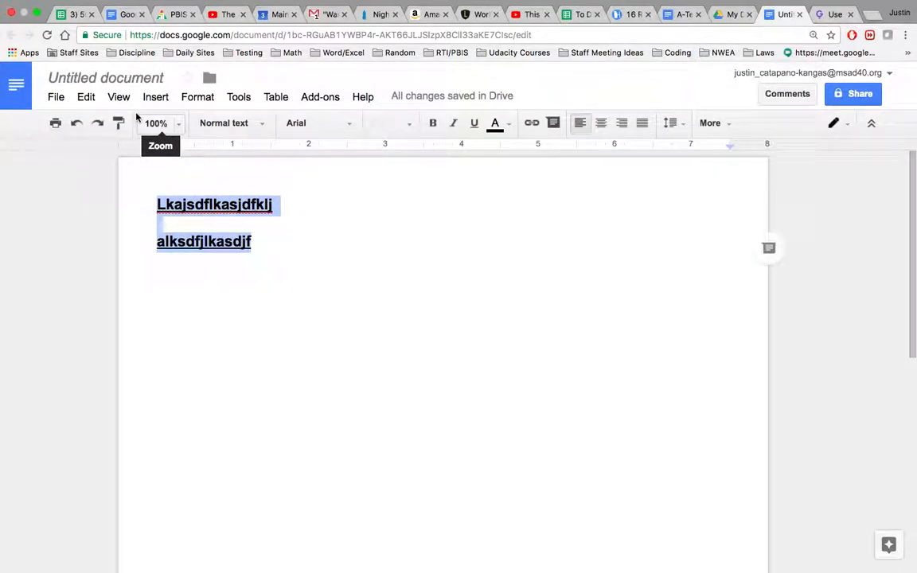
{"action": "key", "text": "super+equal"}
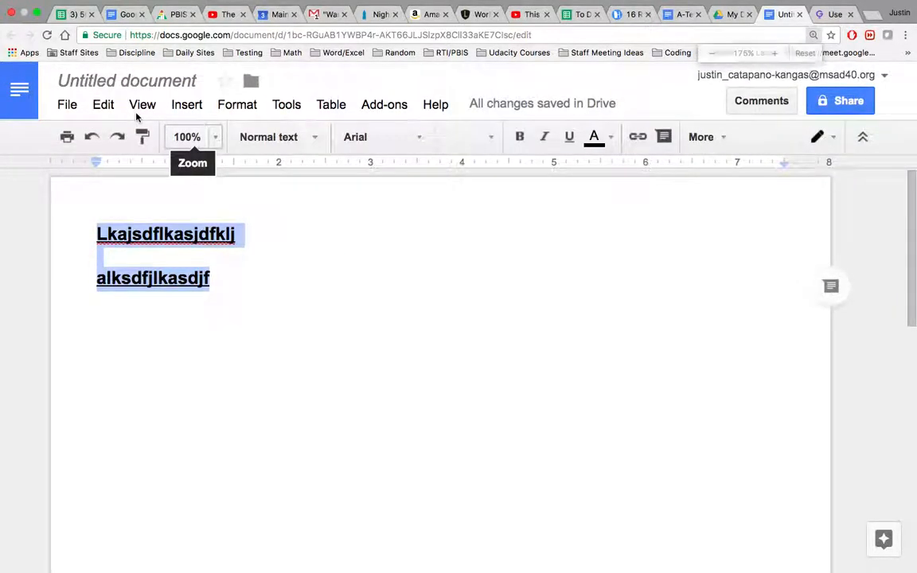
{"action": "key", "text": "super+equal"}
{"action": "key", "text": "super+minus"}
{"action": "key", "text": "super+minus"}
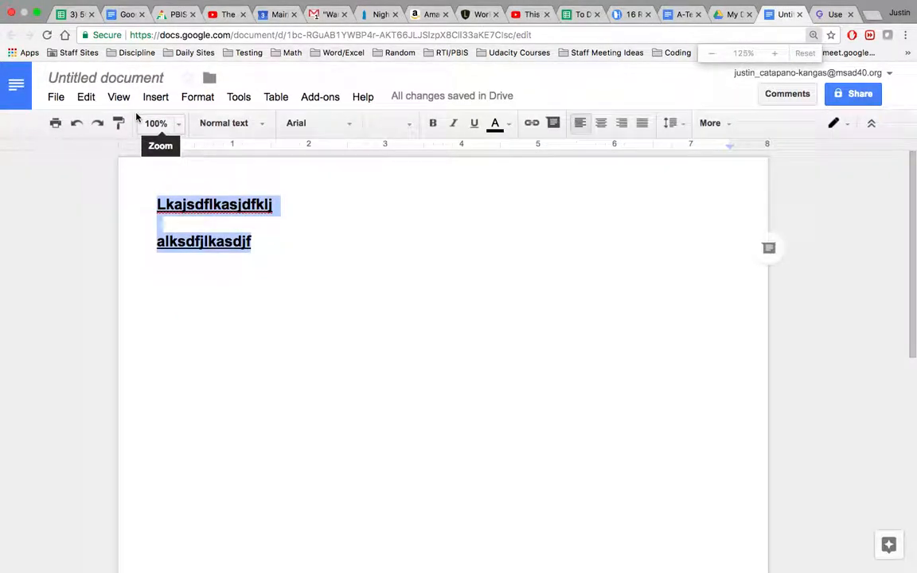
{"action": "key", "text": "super+minus"}
{"action": "key", "text": "super+minus"}
{"action": "key", "text": "super+minus"}
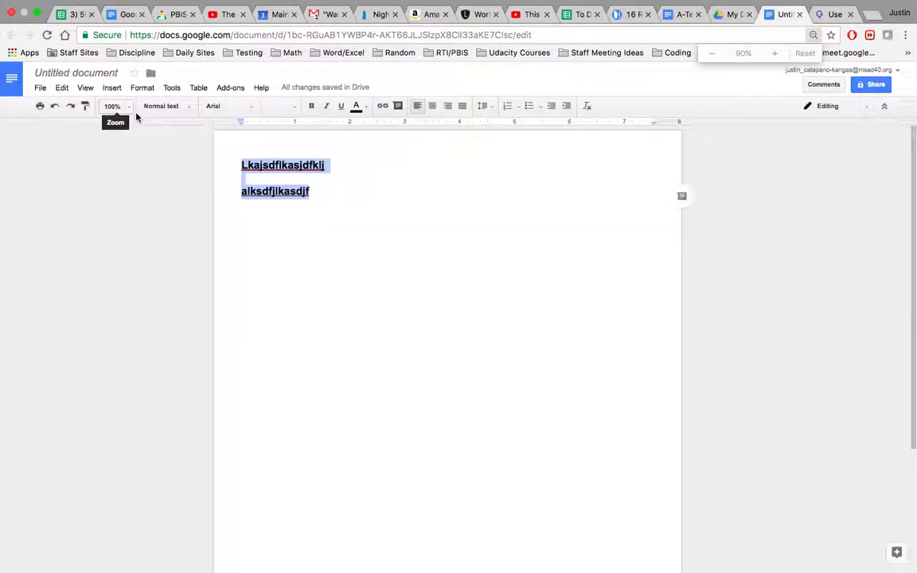
{"action": "key", "text": "super+minus"}
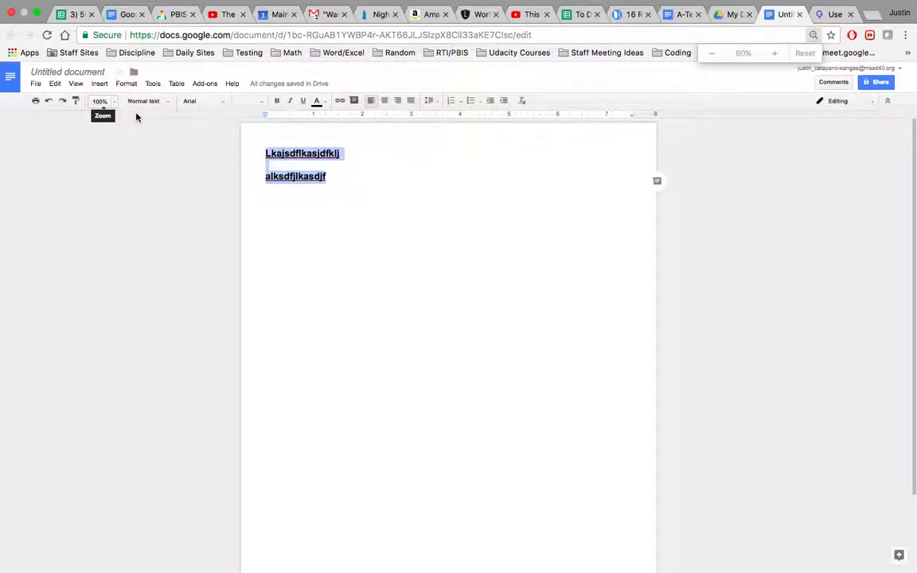
{"action": "key", "text": "super+equal"}
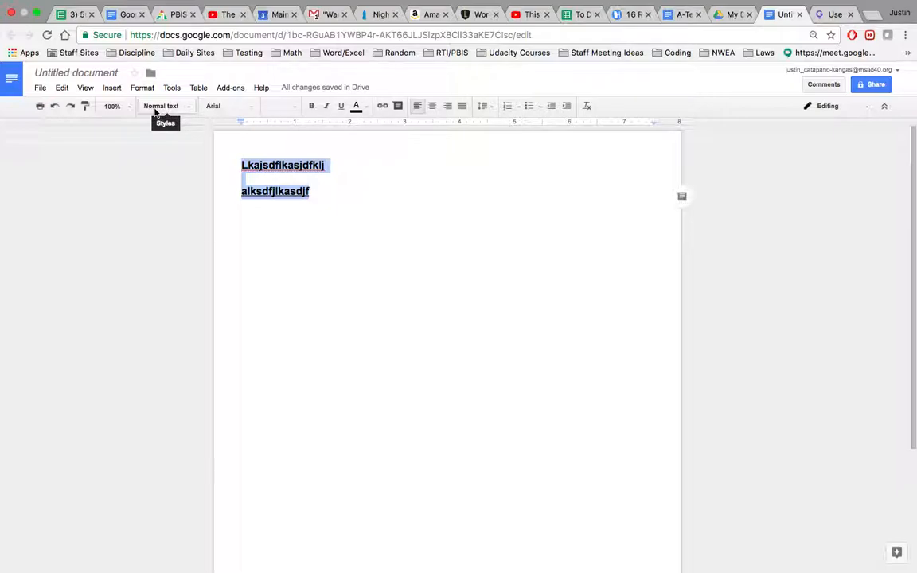
Step: Review the available paragraph styles, fonts and font sizes without applying any of them
{"action": "left_click", "coordinate": [190, 107]}
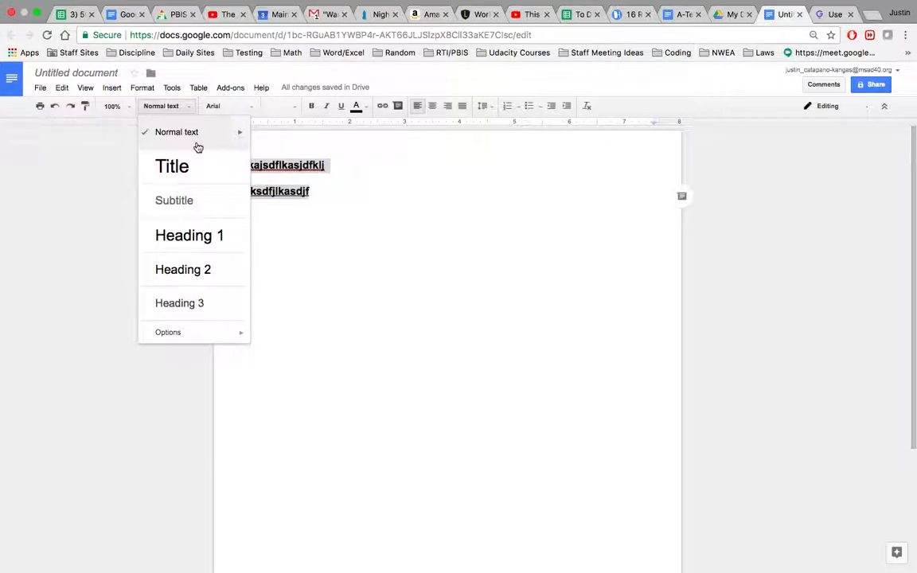
{"action": "left_click", "coordinate": [402, 205]}
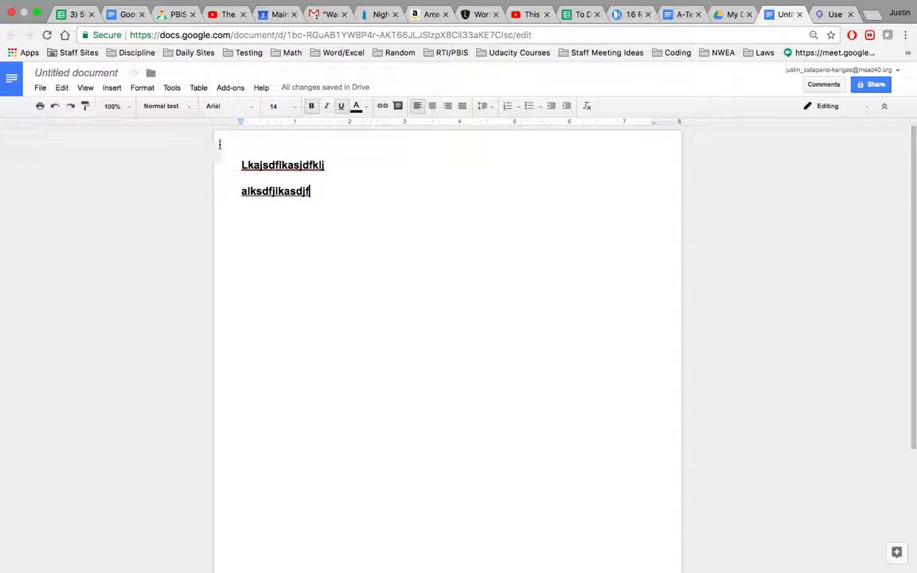
{"action": "left_click", "coordinate": [253, 109]}
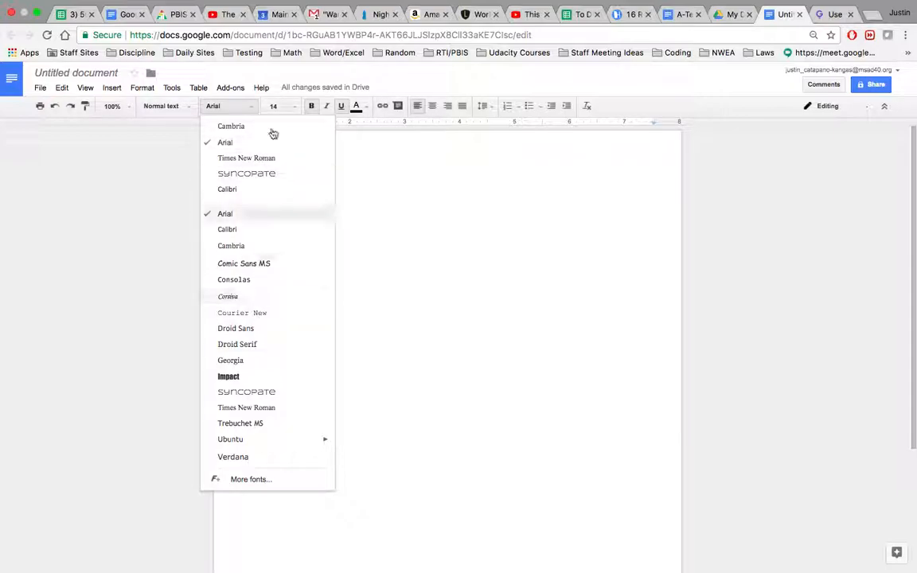
{"action": "left_click", "coordinate": [396, 224]}
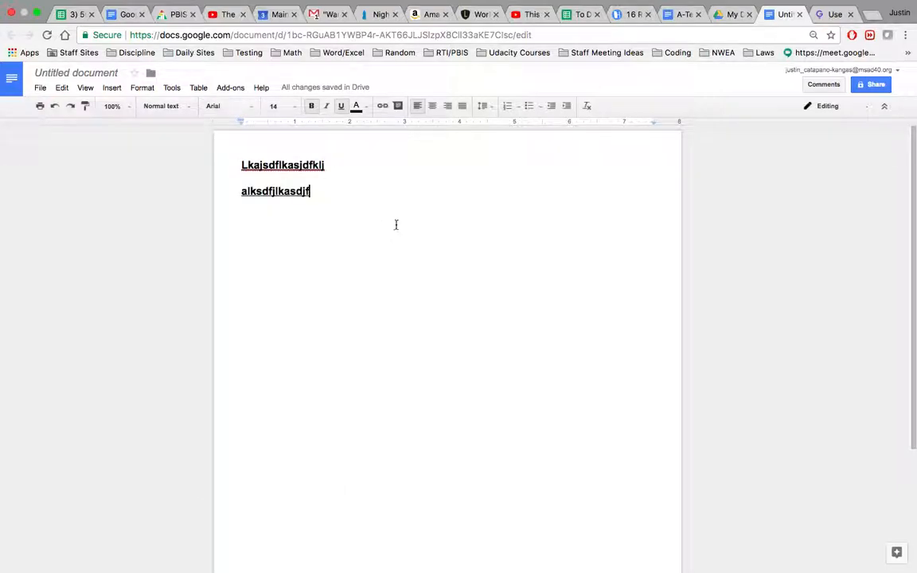
{"action": "left_click", "coordinate": [295, 112]}
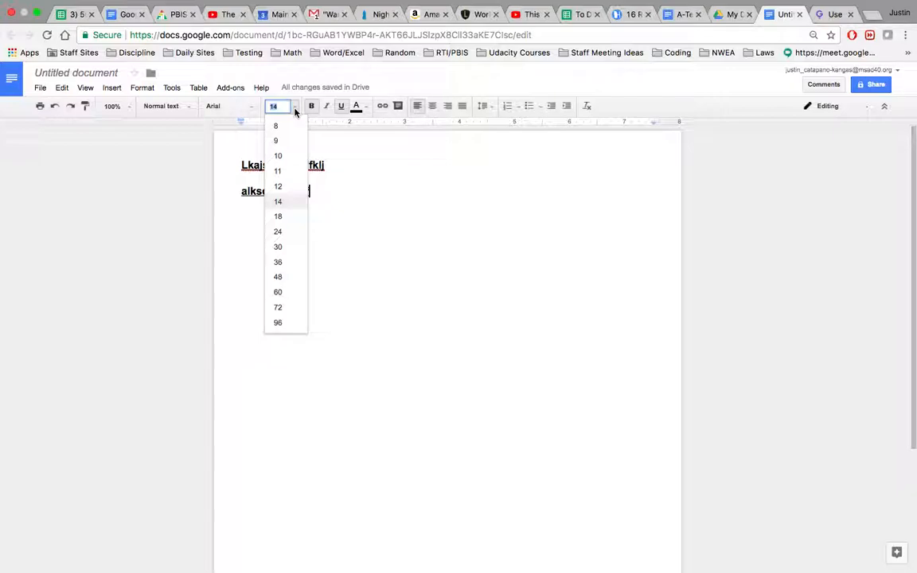
{"action": "left_click", "coordinate": [284, 108]}
{"action": "left_click", "coordinate": [373, 168]}
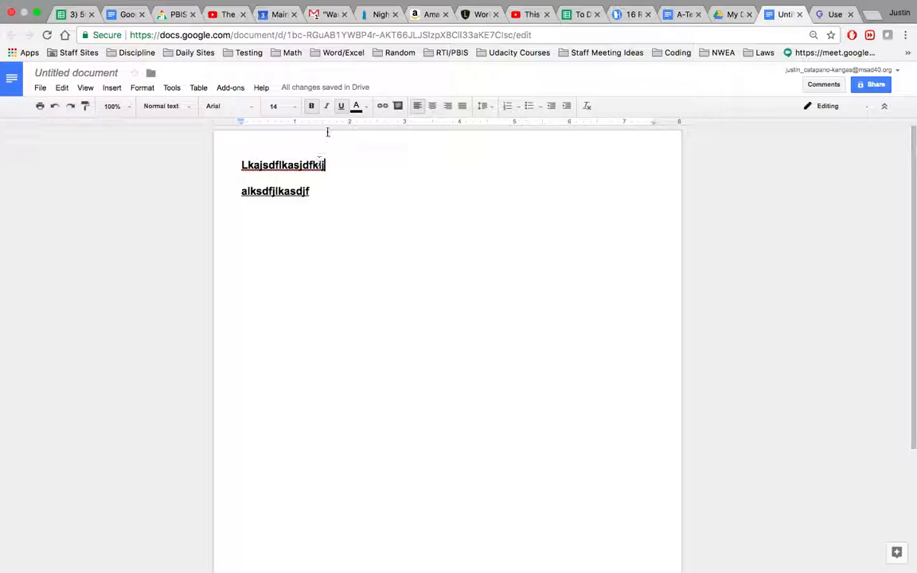
Step: Add the unformatted line "alksdjflksajdflkasd" between the two formatted lines, with a blank line above it
{"action": "left_click", "coordinate": [323, 187]}
{"action": "left_click", "coordinate": [340, 176]}
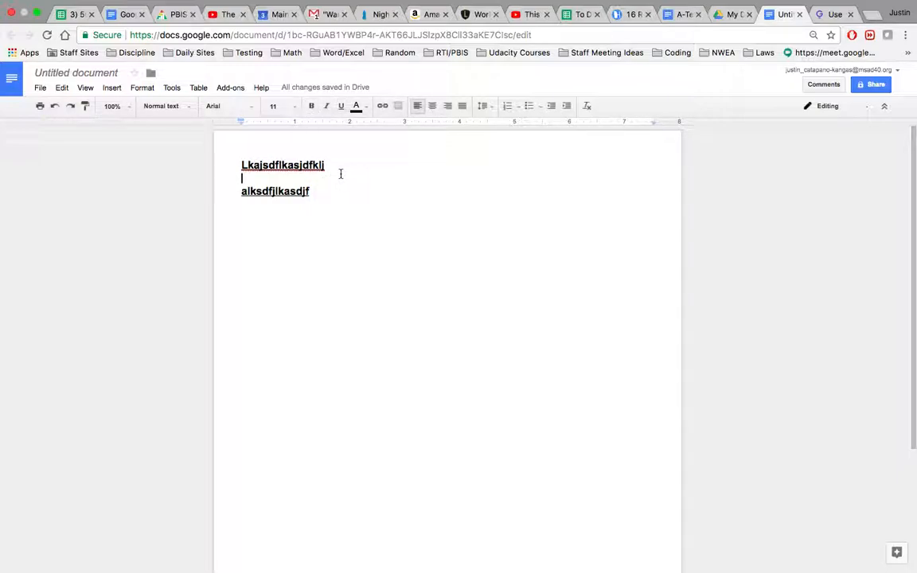
{"action": "key", "text": "Return"}
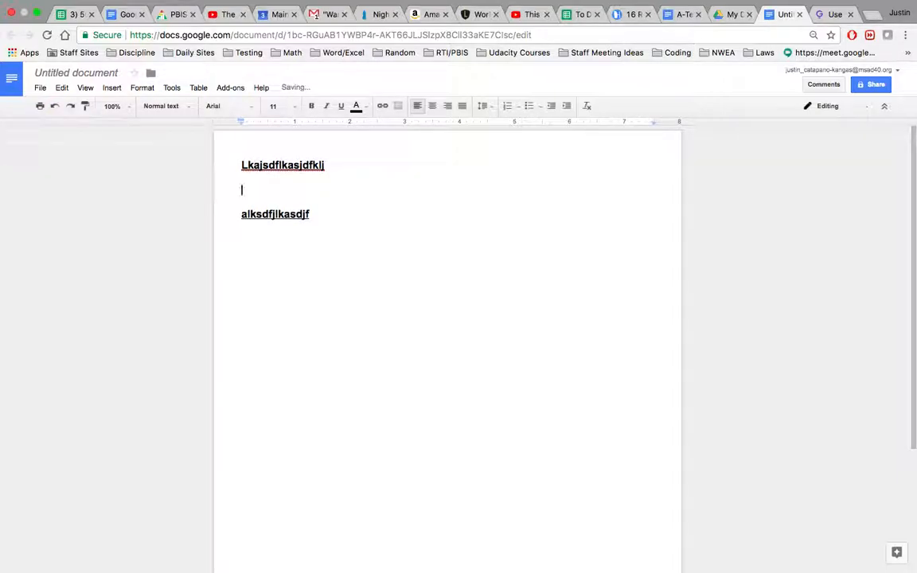
{"action": "type", "text": "alksdjflksajdflkasd"}
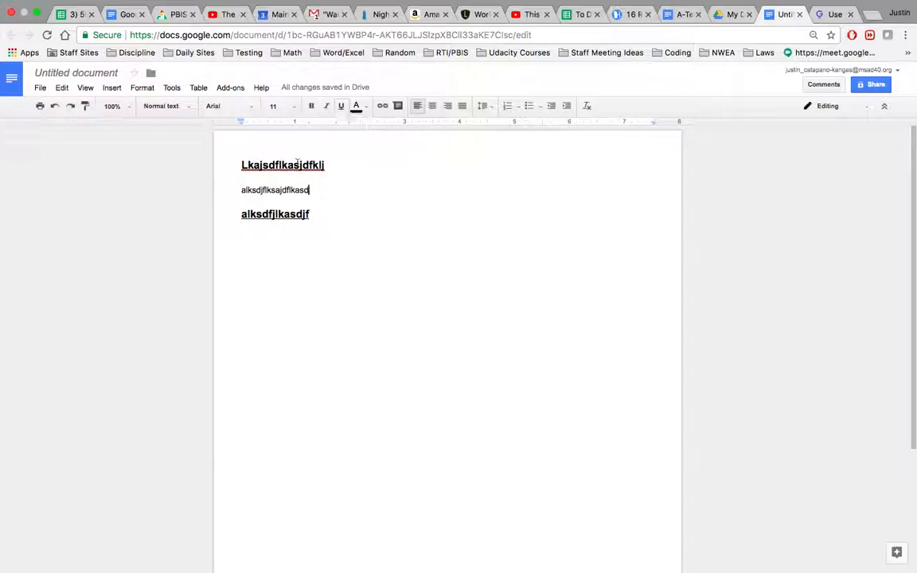
Step: Format the middle line of sample text as bold, underlined and italic
{"action": "double_click", "coordinate": [296, 189]}
{"action": "left_click_drag", "start_coordinate": [296, 189], "coordinate": [314, 188]}
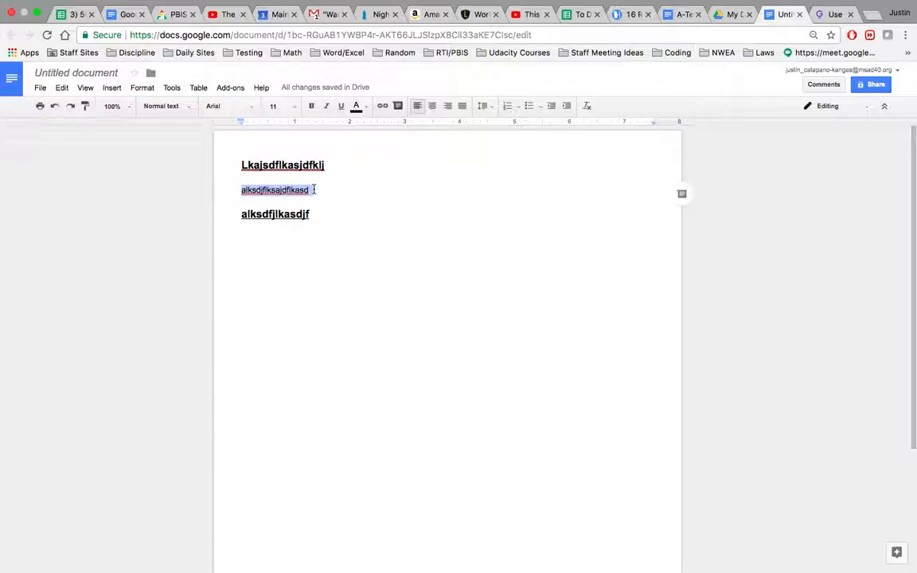
{"action": "key", "text": "super+b"}
{"action": "key", "text": "super+u"}
{"action": "key", "text": "super+i"}
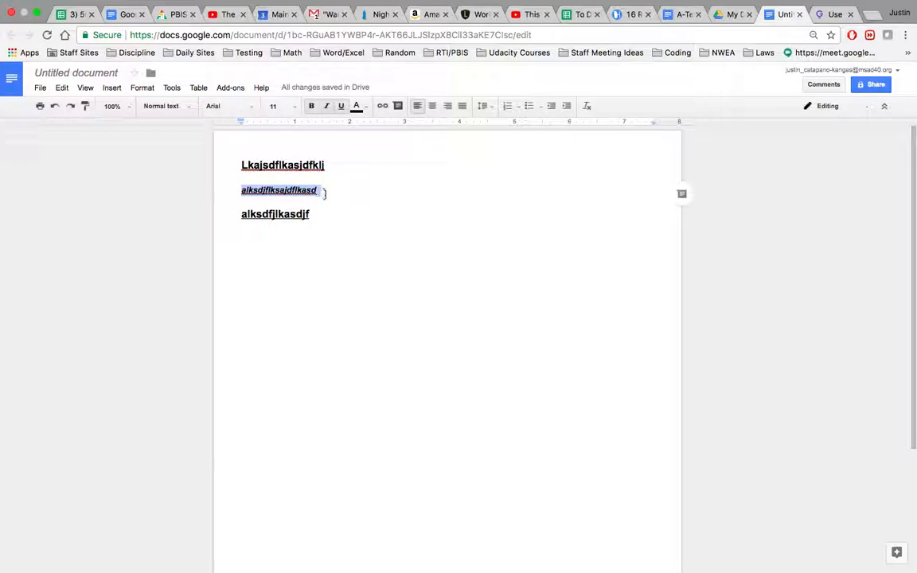
{"action": "left_click", "coordinate": [365, 108]}
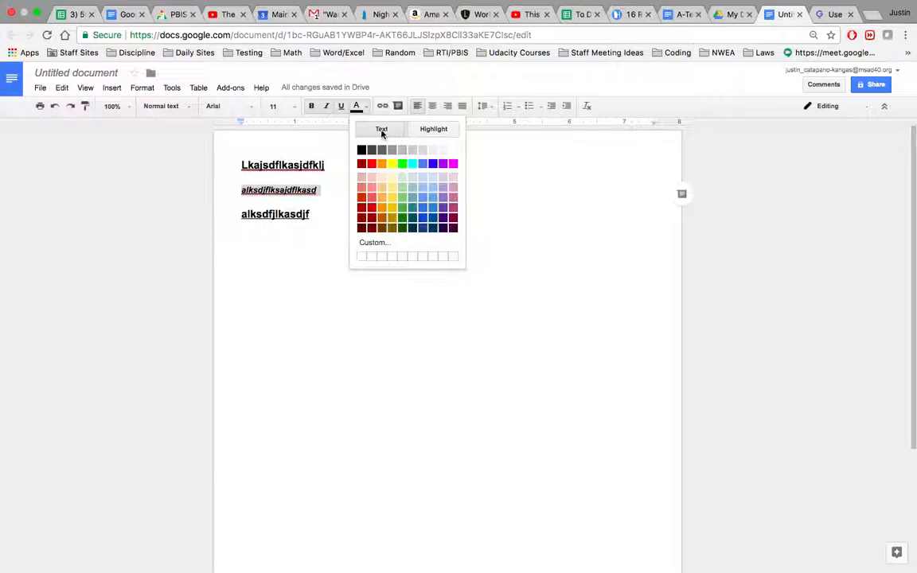
{"action": "left_click", "coordinate": [380, 246]}
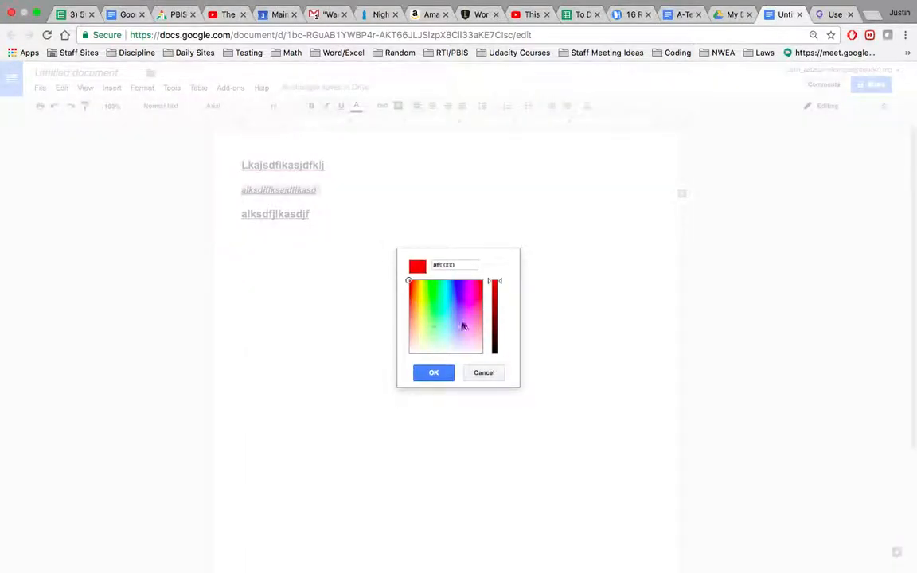
{"action": "left_click", "coordinate": [481, 372]}
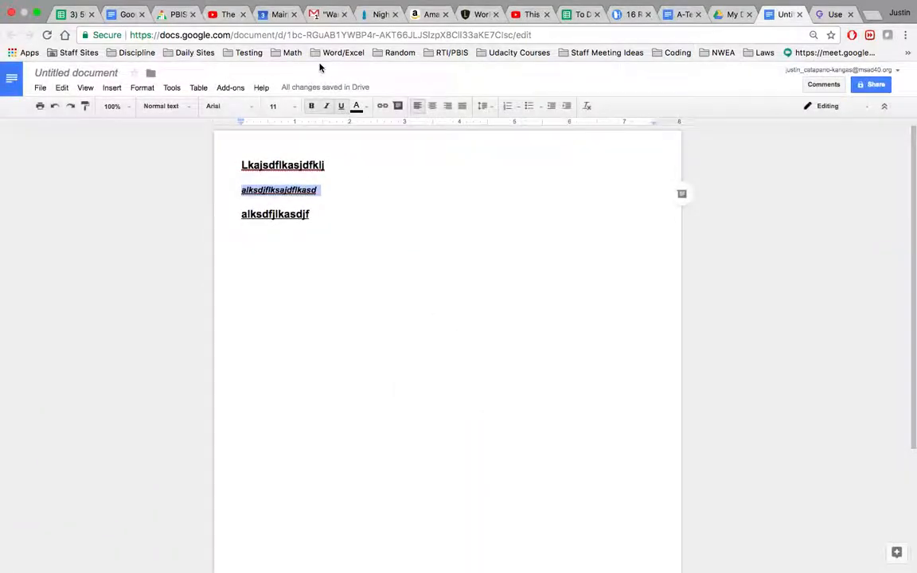
Step: Highlight the middle line in green and deselect it
{"action": "left_click", "coordinate": [360, 107]}
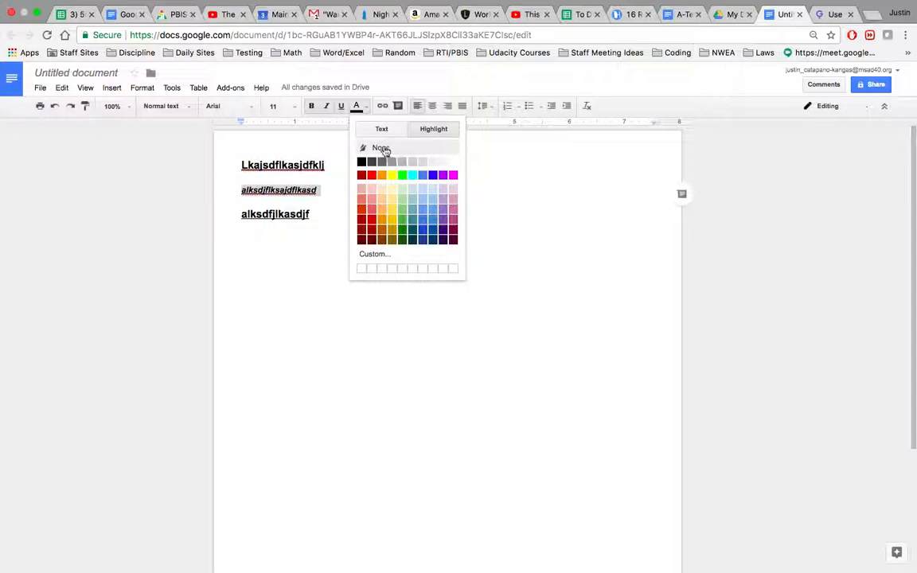
{"action": "left_click", "coordinate": [402, 209]}
{"action": "left_click", "coordinate": [375, 215]}
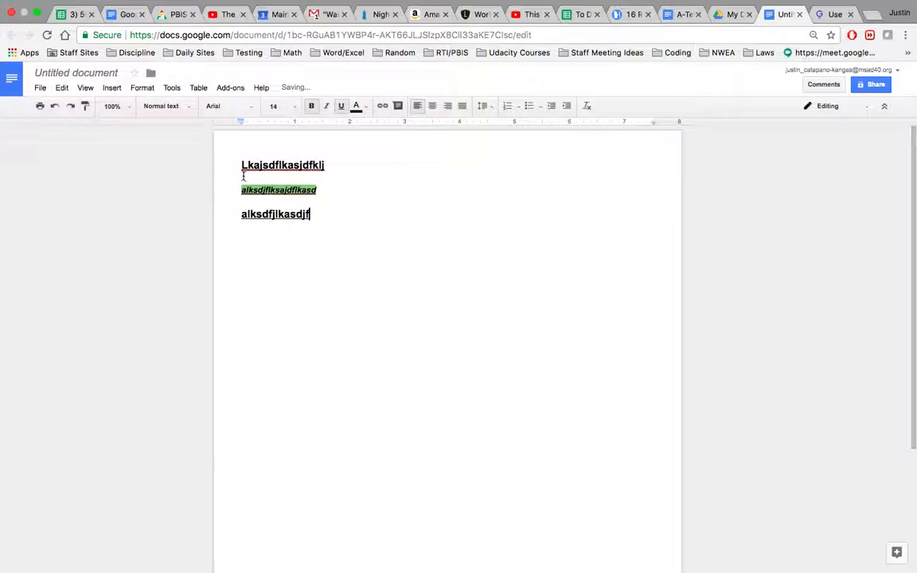
Step: Change the highlight of the whole middle line to light yellow
{"action": "left_click", "coordinate": [317, 191]}
{"action": "left_click_drag", "start_coordinate": [318, 191], "coordinate": [226, 197]}
{"action": "left_click", "coordinate": [364, 108]}
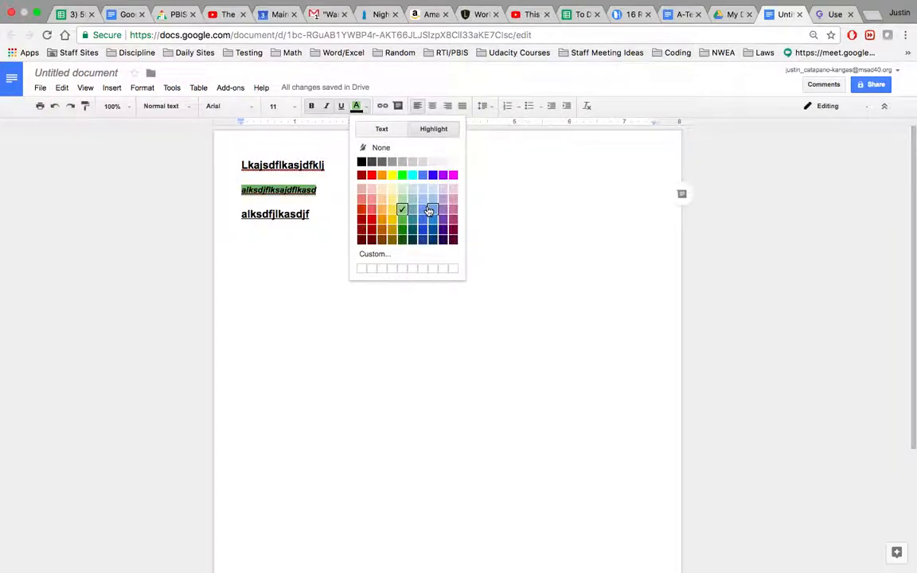
{"action": "left_click", "coordinate": [392, 190]}
{"action": "left_click", "coordinate": [387, 192]}
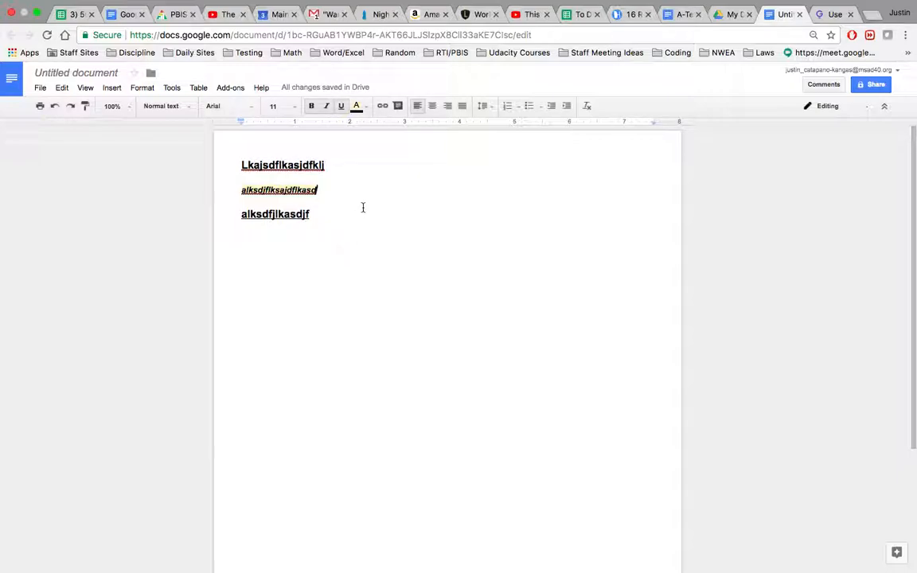
Step: Set the text colour at the end of the middle line to red, switch it to white, and return it to black
{"action": "left_click", "coordinate": [368, 108]}
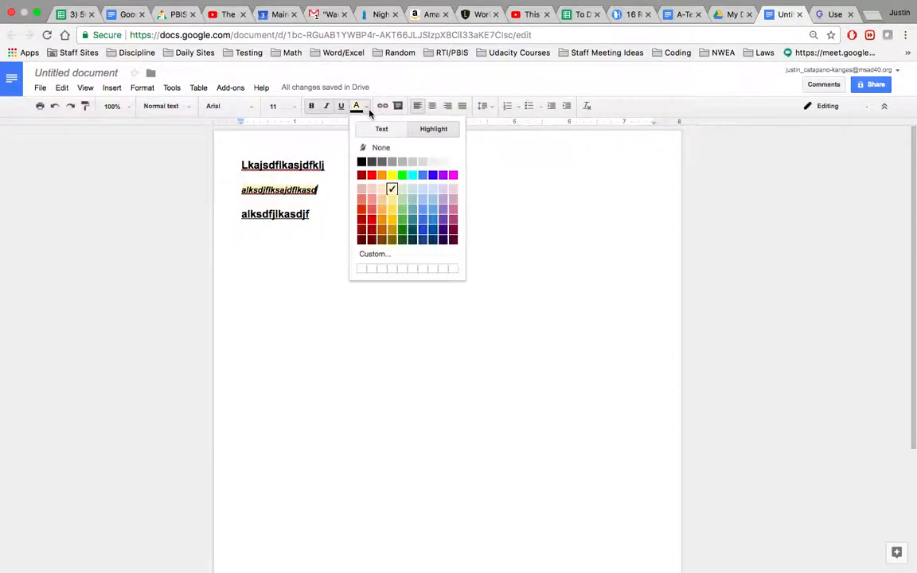
{"action": "left_click", "coordinate": [368, 108]}
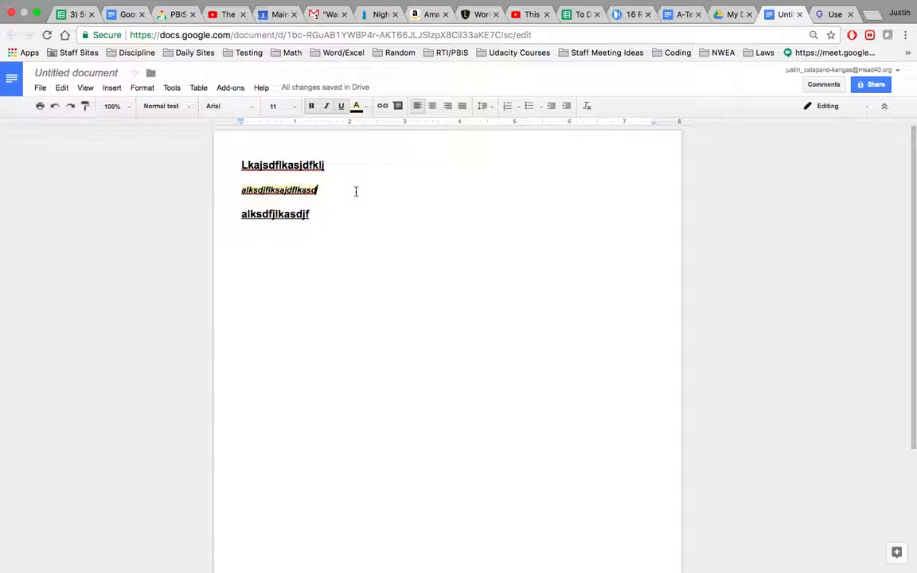
{"action": "left_click", "coordinate": [367, 109]}
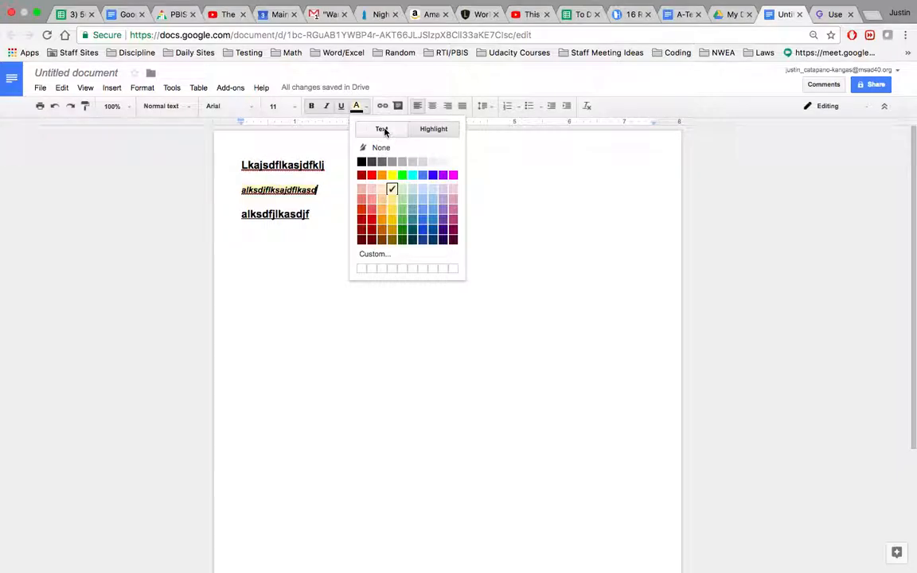
{"action": "left_click", "coordinate": [385, 131]}
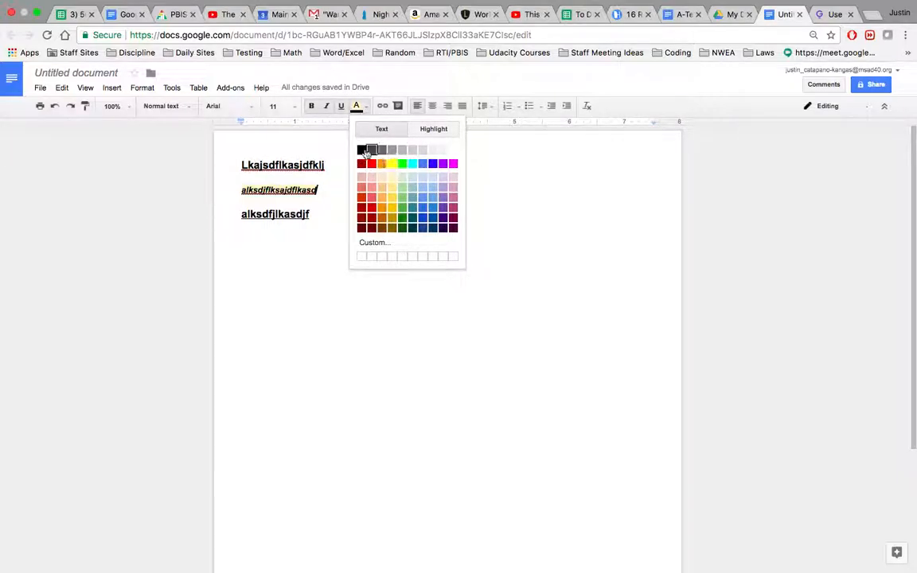
{"action": "left_click", "coordinate": [372, 164]}
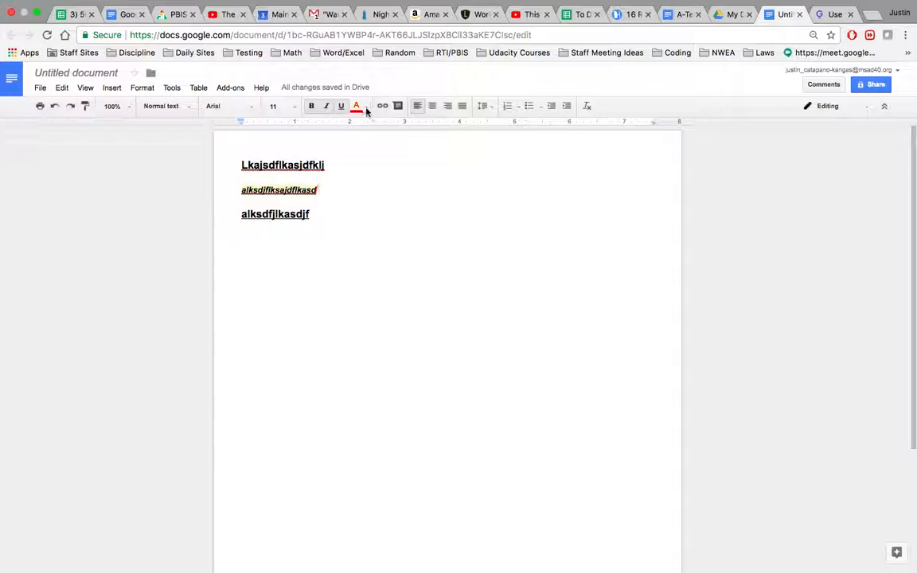
{"action": "left_click", "coordinate": [357, 108]}
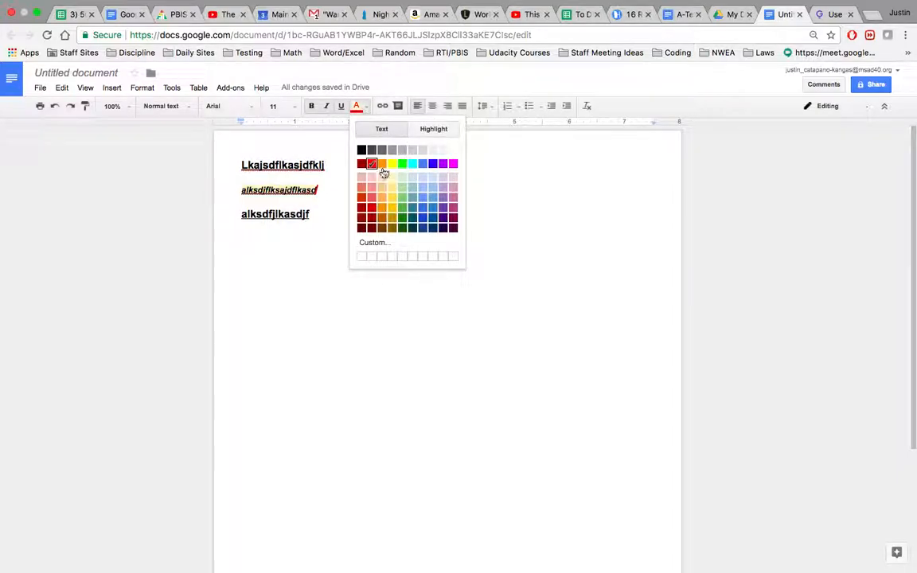
{"action": "left_click", "coordinate": [455, 151]}
{"action": "left_click", "coordinate": [364, 107]}
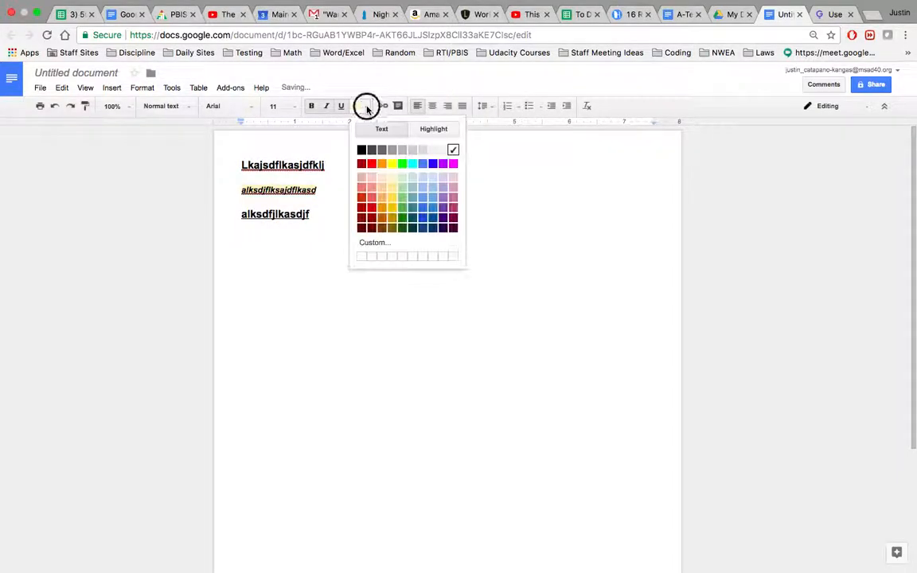
{"action": "left_click", "coordinate": [363, 150]}
{"action": "left_click", "coordinate": [358, 107]}
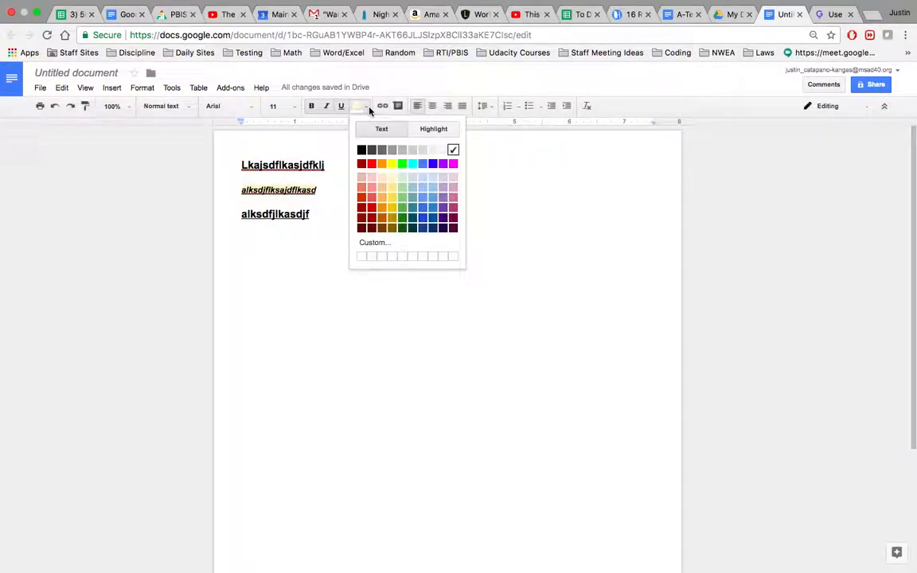
{"action": "left_click", "coordinate": [362, 150]}
Step: Set the highlight to None at the end of the middle line and add the text "jksdhfjsadfkljsdaklf" there
{"action": "left_click", "coordinate": [370, 107]}
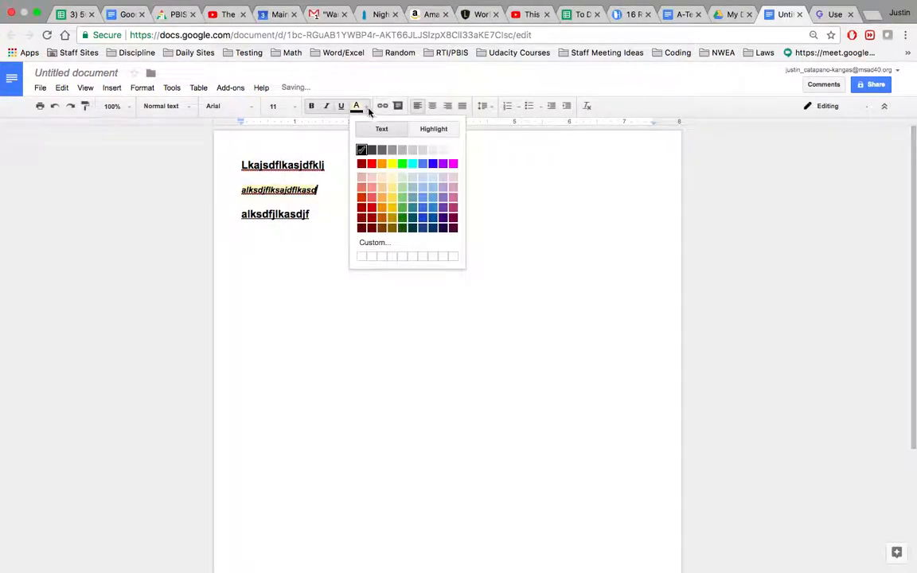
{"action": "left_click", "coordinate": [434, 129]}
{"action": "left_click", "coordinate": [412, 147]}
{"action": "left_click", "coordinate": [329, 196]}
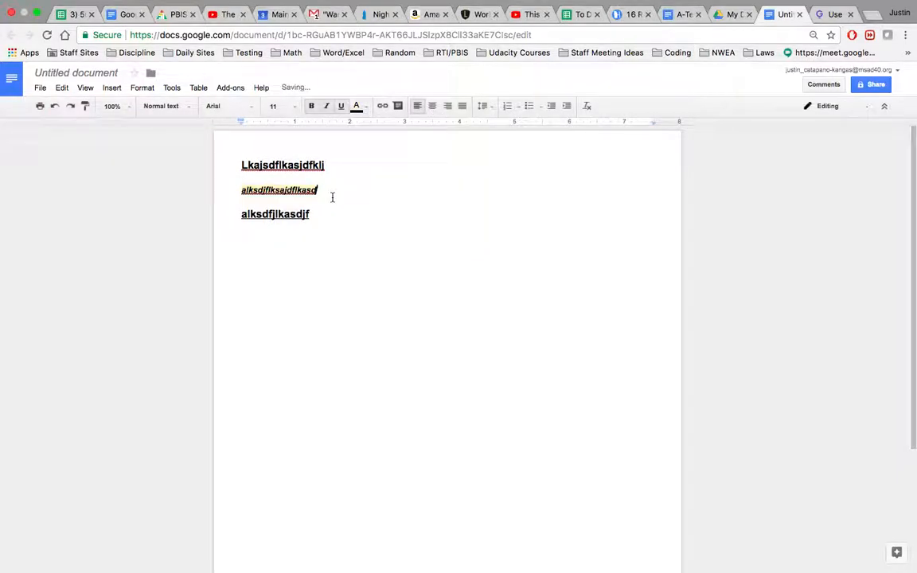
{"action": "type", "text": "jlksdhfjsadfklsjdaklf"}
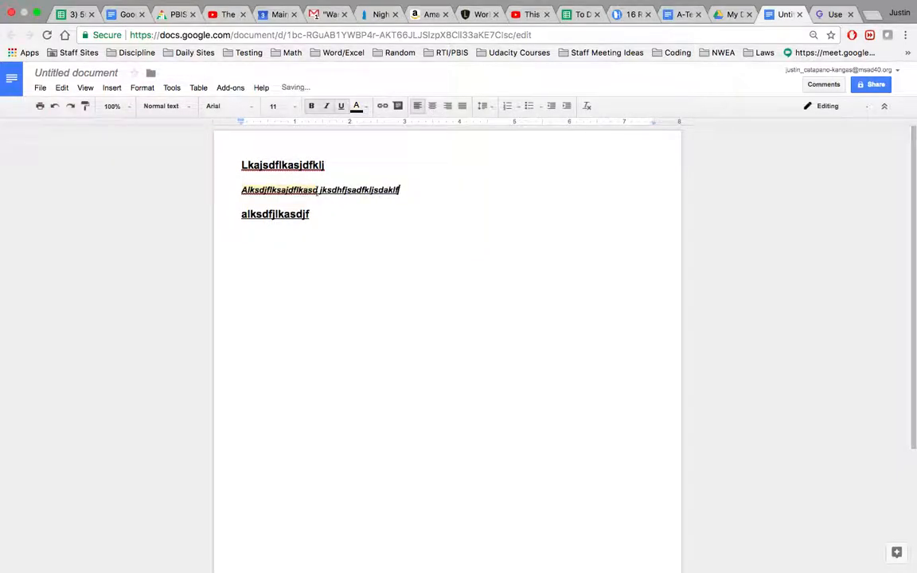
Step: Delete all the sample text and write "klkajsdlfkjsdlakf" below an empty first line
{"action": "left_click_drag", "start_coordinate": [348, 207], "coordinate": [236, 168]}
{"action": "key", "text": "BackSpace"}
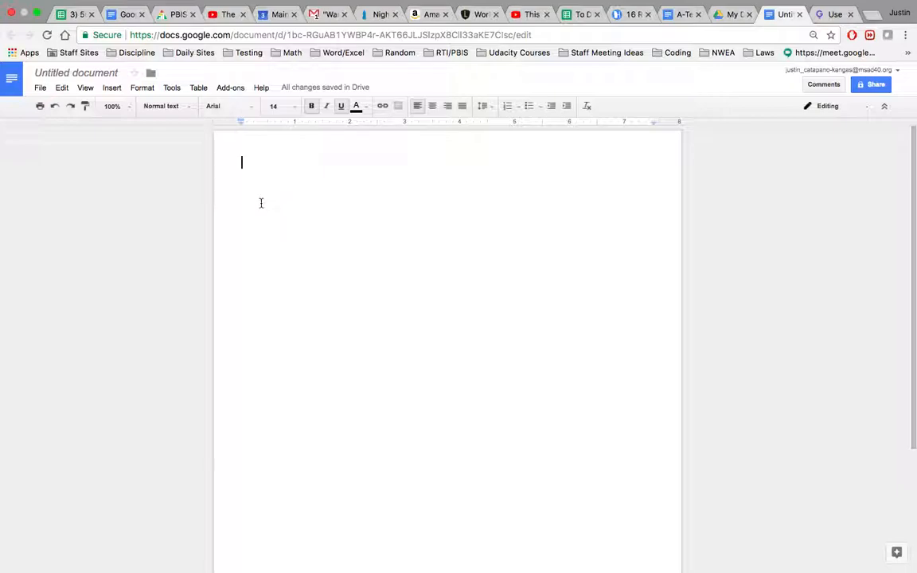
{"action": "key", "text": "Return"}
{"action": "type", "text": "klkajsdlfkjsdlakf"}
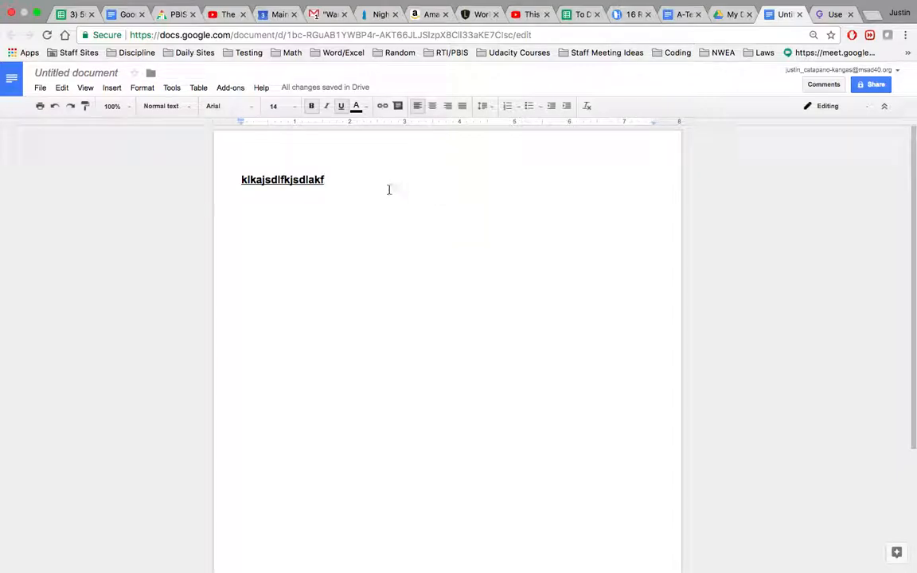
Step: Copy the web address of the open gsuitetips.com page about the Paint format tool and return to the document
{"action": "left_click_drag", "start_coordinate": [337, 180], "coordinate": [237, 184]}
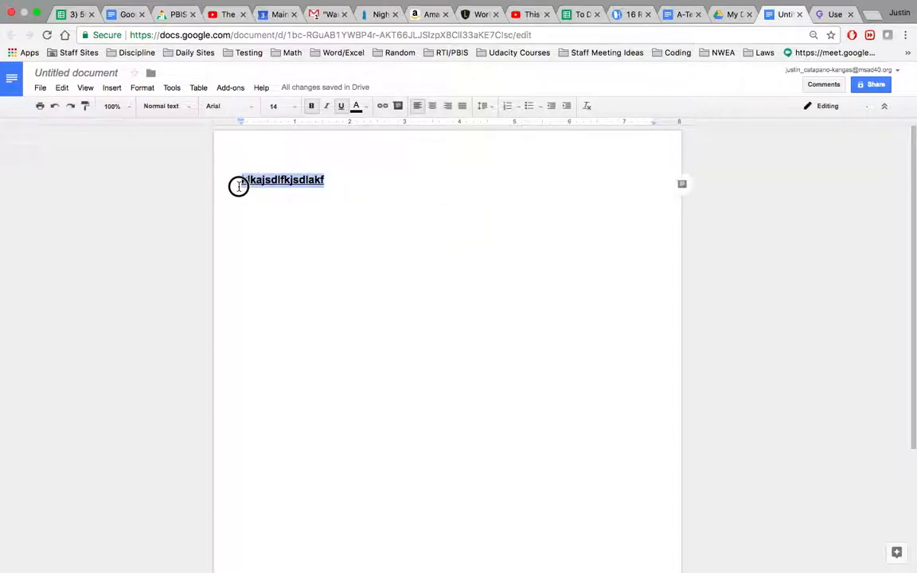
{"action": "left_click", "coordinate": [830, 16]}
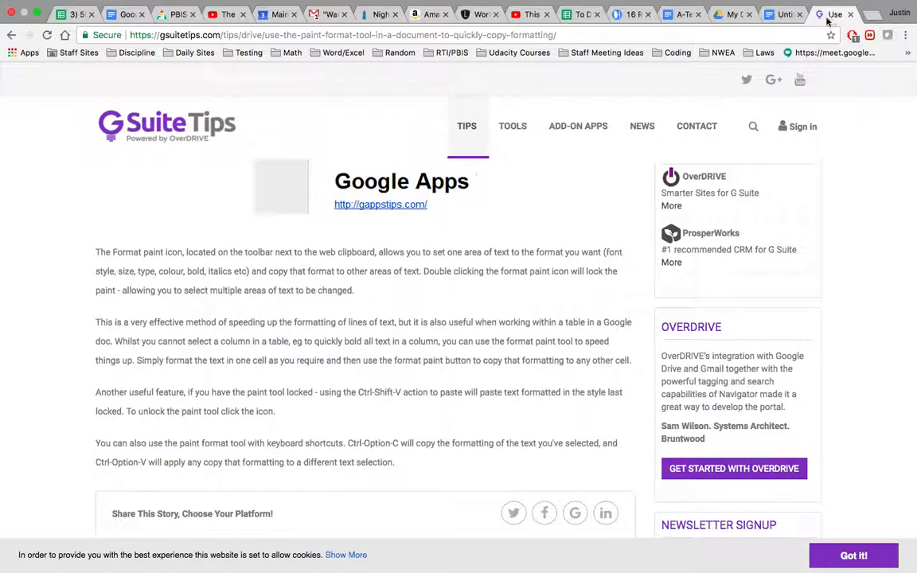
{"action": "left_click", "coordinate": [766, 39]}
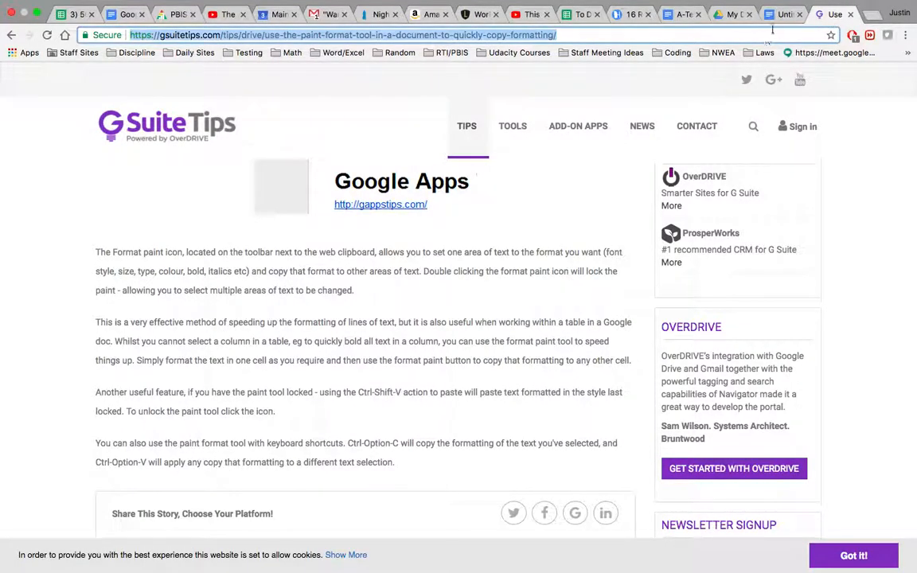
{"action": "left_click", "coordinate": [784, 14]}
Step: Replace the sample line with the word "Link"
{"action": "left_click", "coordinate": [329, 185]}
{"action": "left_click_drag", "start_coordinate": [335, 182], "coordinate": [241, 180]}
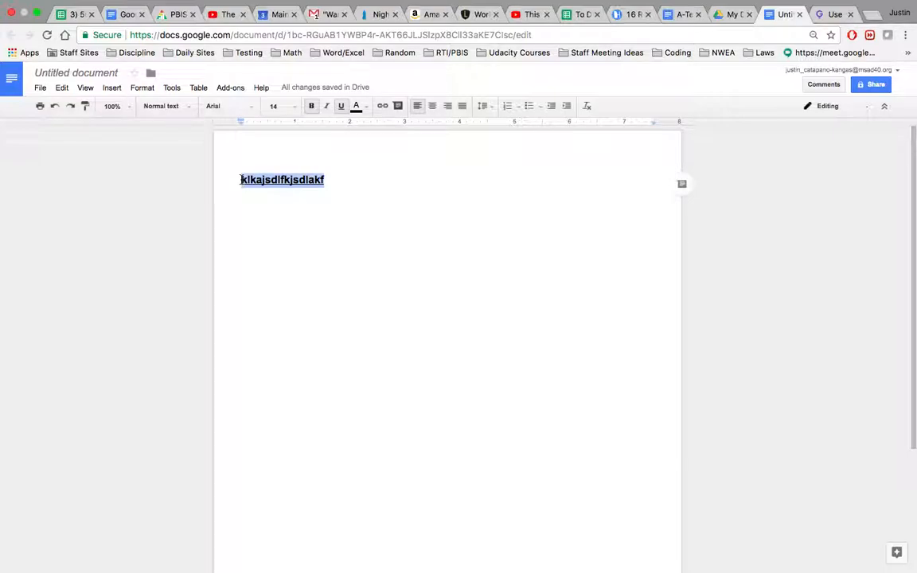
{"action": "type", "text": "Link"}
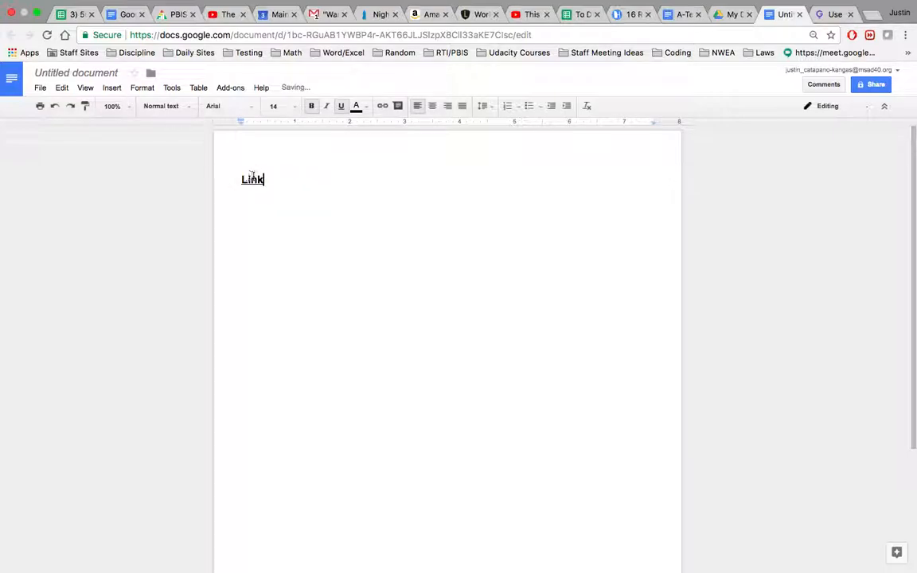
Step: Hyperlink the word "Link" to the copied gsuitetips.com address
{"action": "left_click_drag", "start_coordinate": [260, 180], "coordinate": [236, 181]}
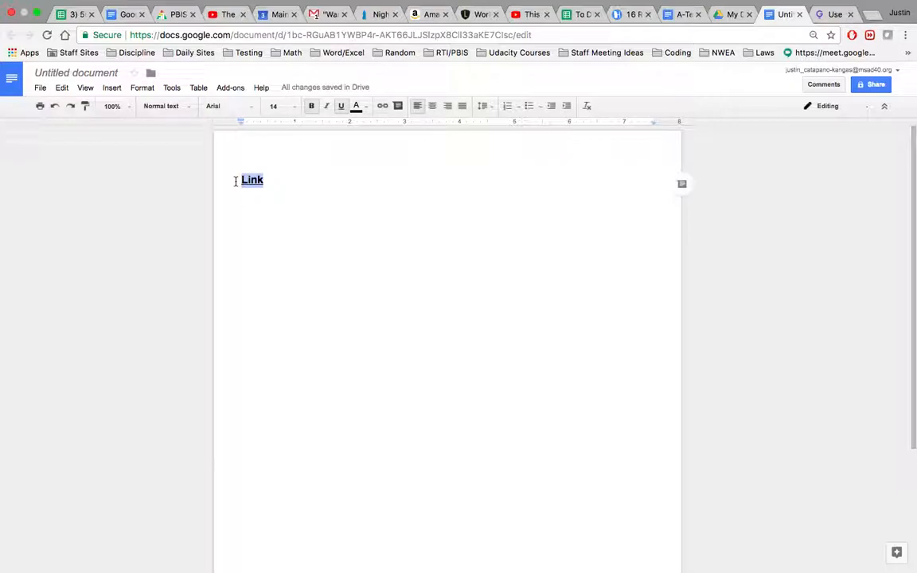
{"action": "left_click", "coordinate": [382, 106]}
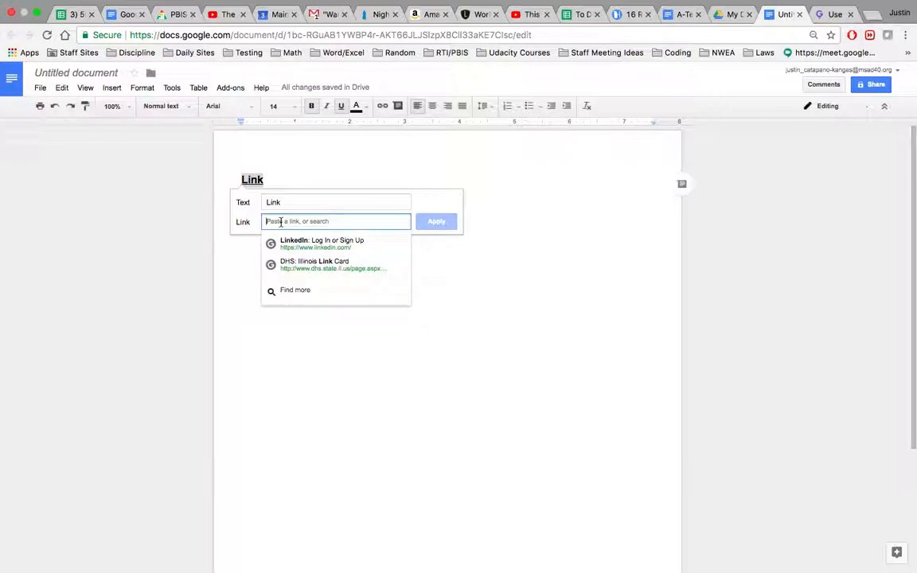
{"action": "key", "text": "super+v"}
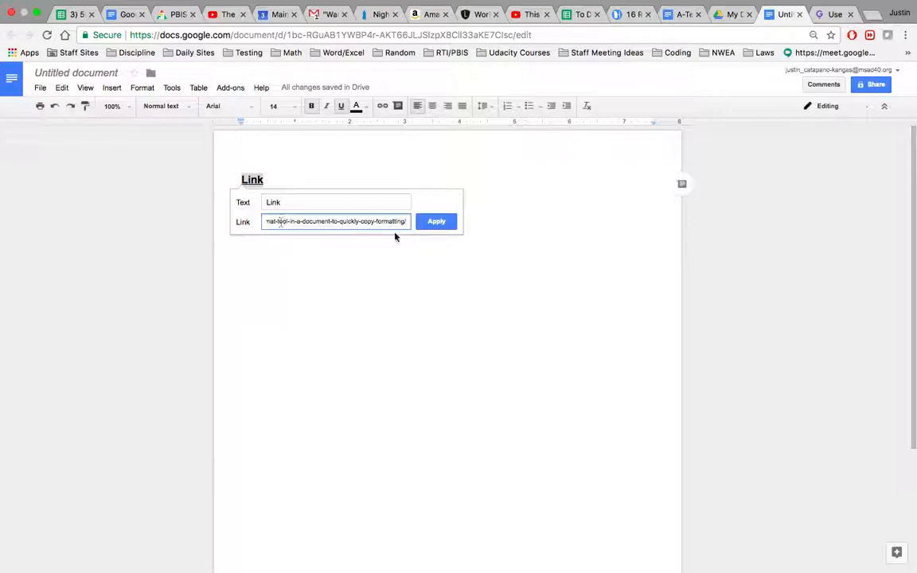
{"action": "left_click", "coordinate": [442, 222]}
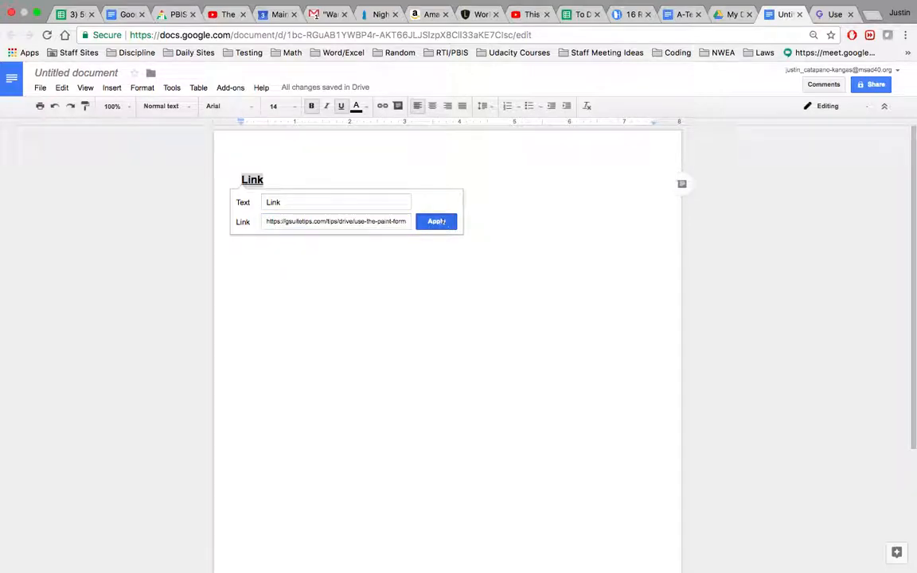
Step: Test the hyperlink by opening its target page twice, closing the new browser tab each time
{"action": "left_click", "coordinate": [355, 199]}
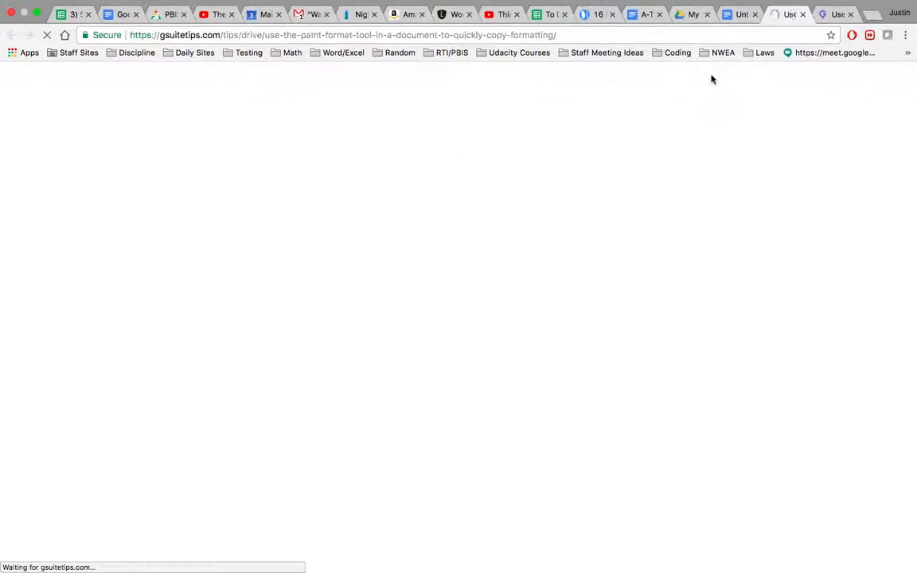
{"action": "left_click", "coordinate": [803, 15]}
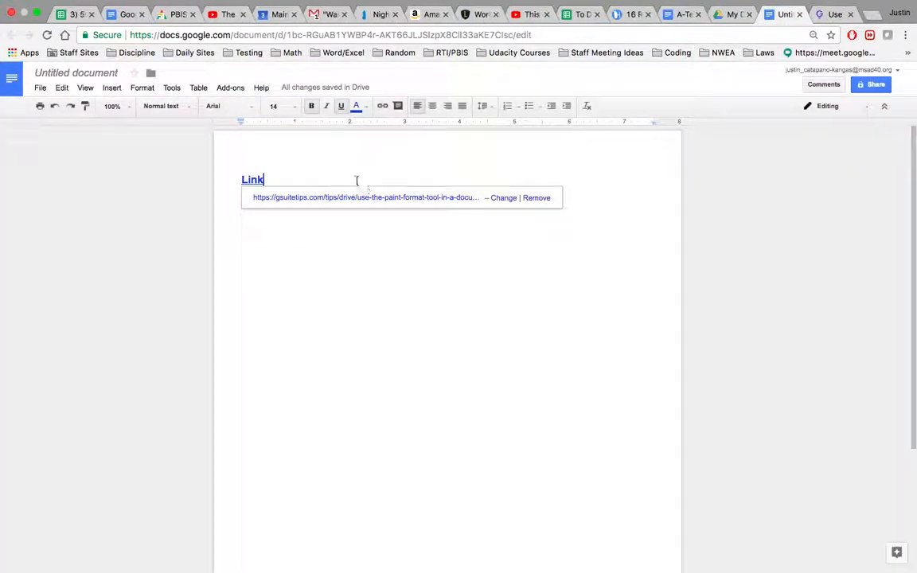
{"action": "key", "text": "alt+Return"}
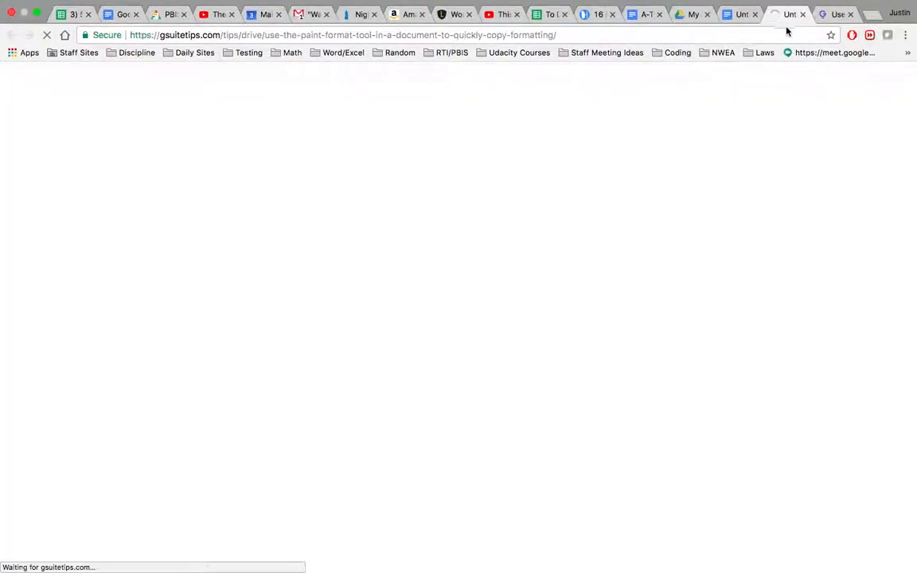
{"action": "left_click", "coordinate": [803, 14]}
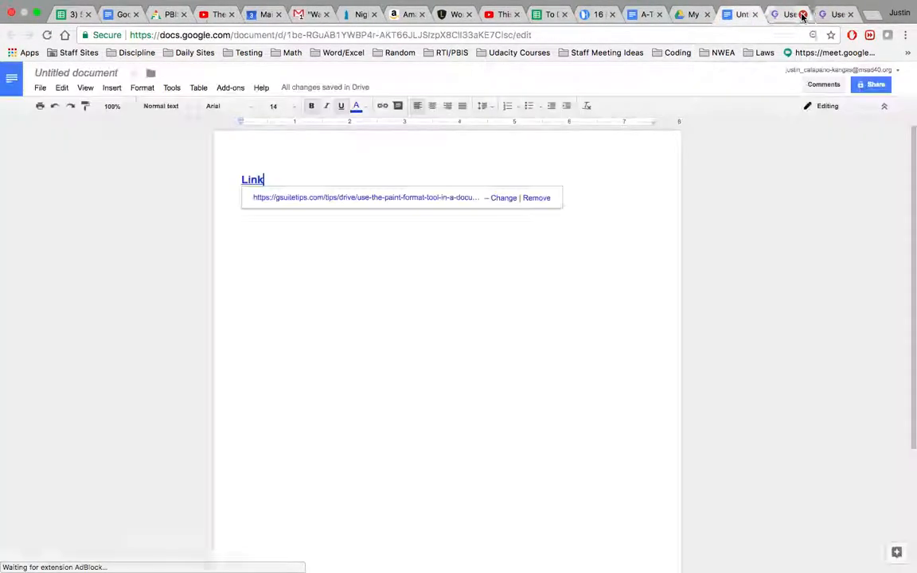
Step: Remove the hyperlink from the word "Link" and delete the word
{"action": "left_click", "coordinate": [533, 201]}
{"action": "left_click_drag", "start_coordinate": [271, 179], "coordinate": [231, 179]}
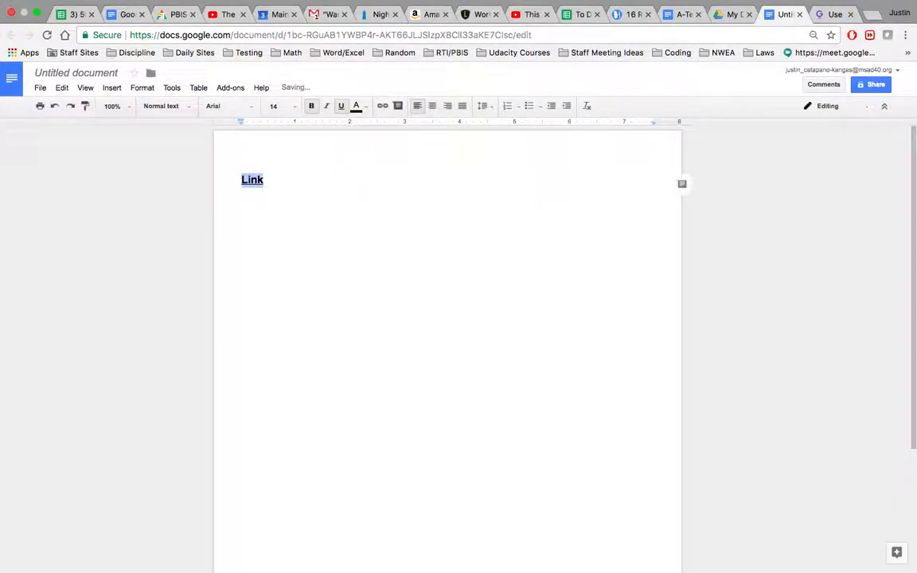
{"action": "key", "text": "BackSpace"}
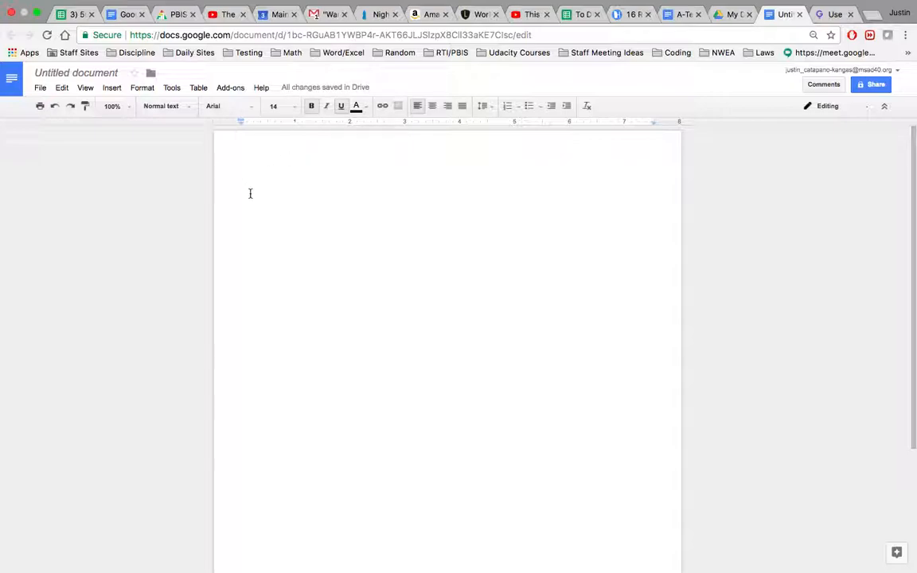
Step: Insert a hyperlink with the display text "LINK" to the copied gsuitetips.com address, followed by a new line
{"action": "left_click", "coordinate": [384, 108]}
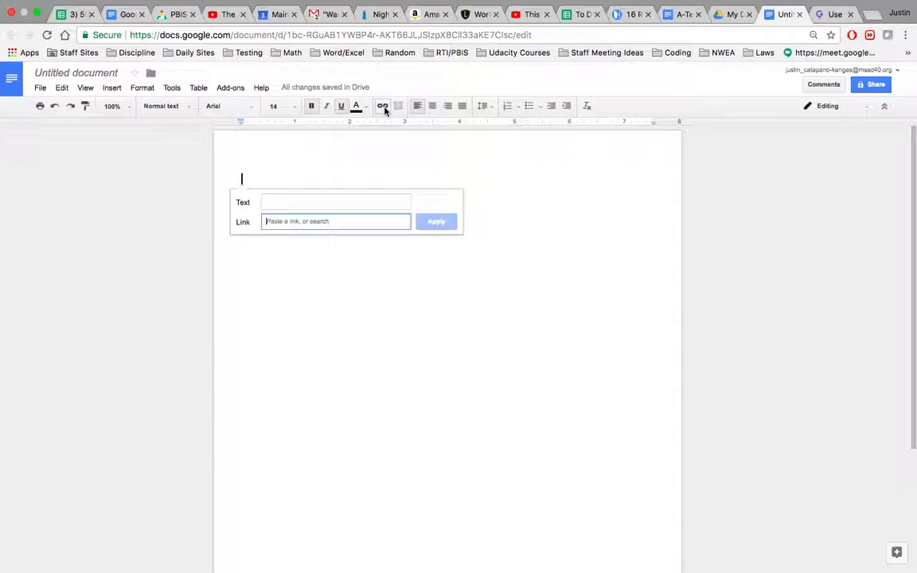
{"action": "left_click", "coordinate": [305, 203]}
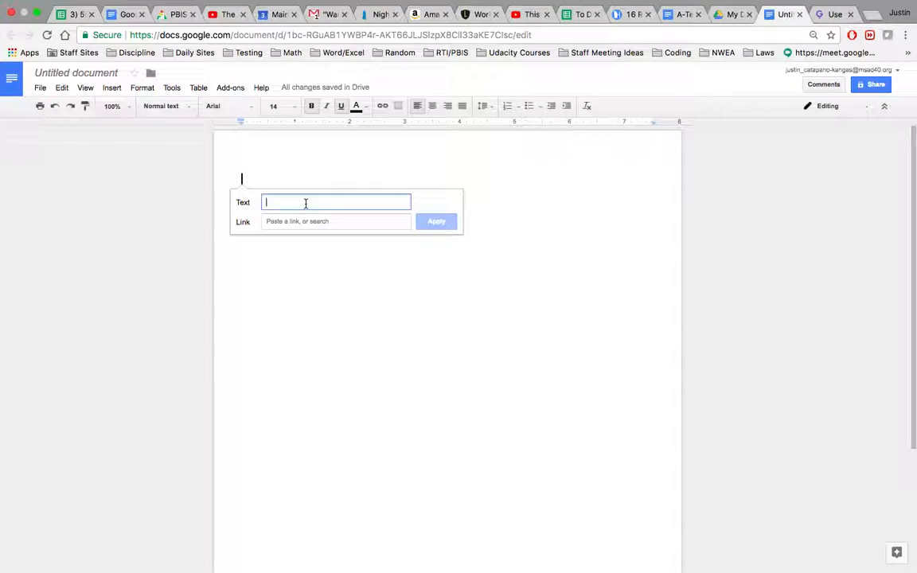
{"action": "type", "text": "LINK"}
{"action": "left_click", "coordinate": [321, 222]}
{"action": "key", "text": "super+v"}
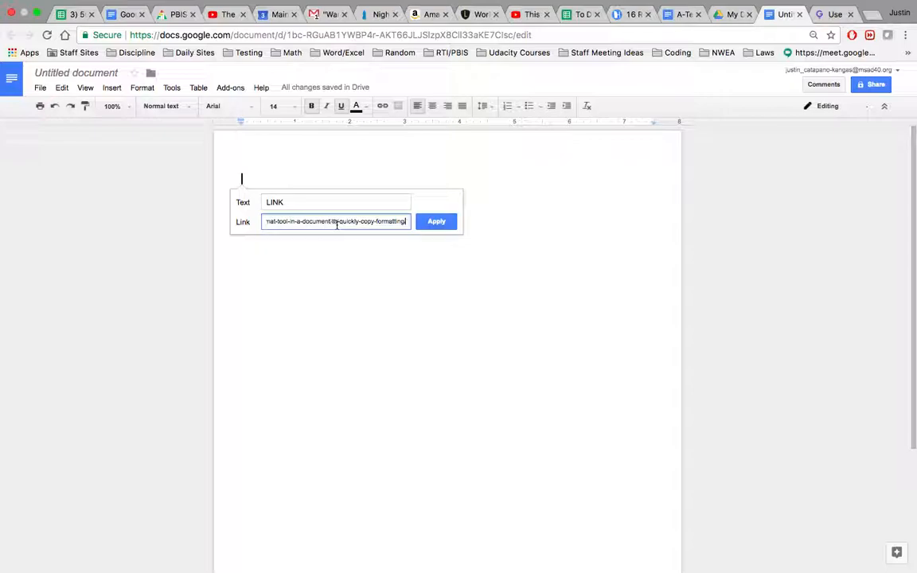
{"action": "left_click", "coordinate": [432, 223]}
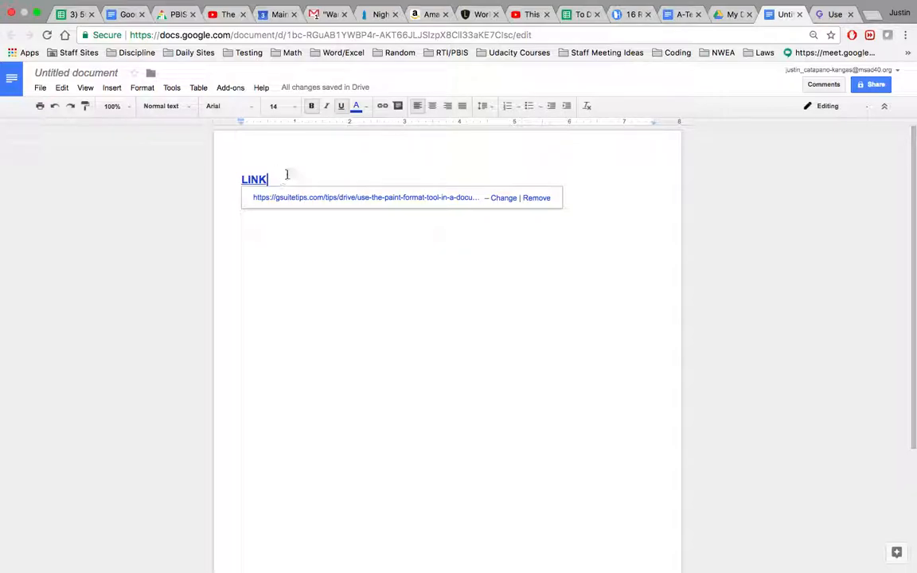
{"action": "key", "text": "Return"}
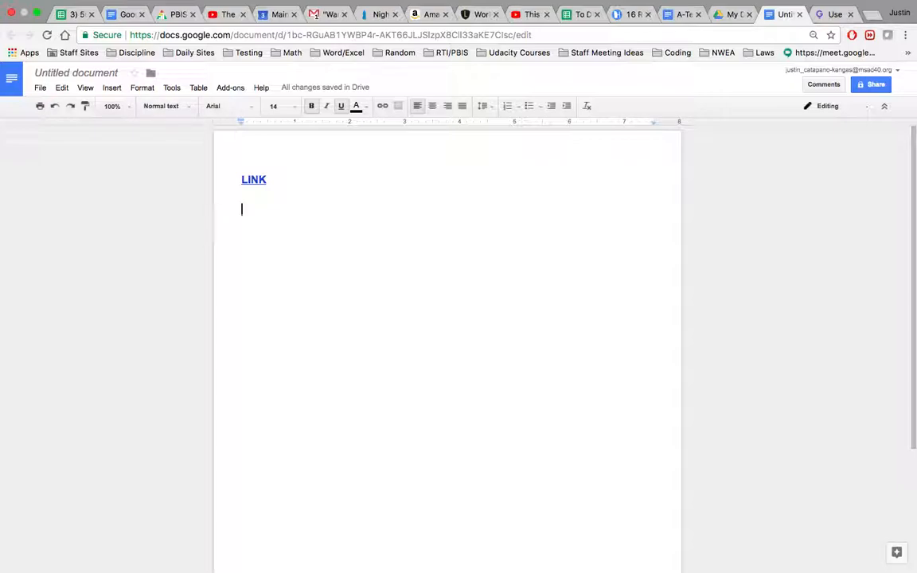
Step: Replace the "LINK" hyperlink with the sample text "kjdsklfjsalkdjf" and start a new line below it
{"action": "left_click", "coordinate": [250, 206]}
{"action": "left_click_drag", "start_coordinate": [251, 206], "coordinate": [238, 166]}
{"action": "key", "text": "BackSpace"}
{"action": "type", "text": "kjdsklfjsalkdjf"}
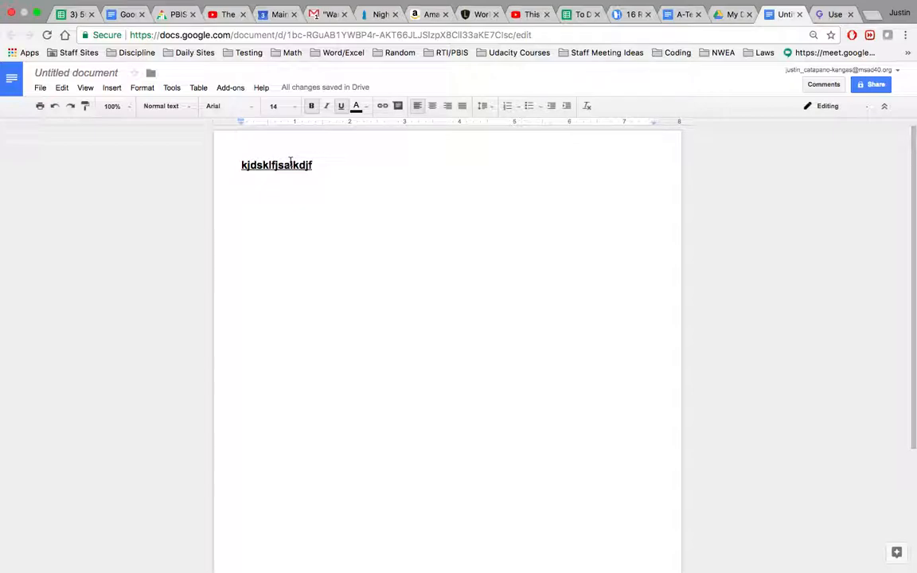
{"action": "key", "text": "Return"}
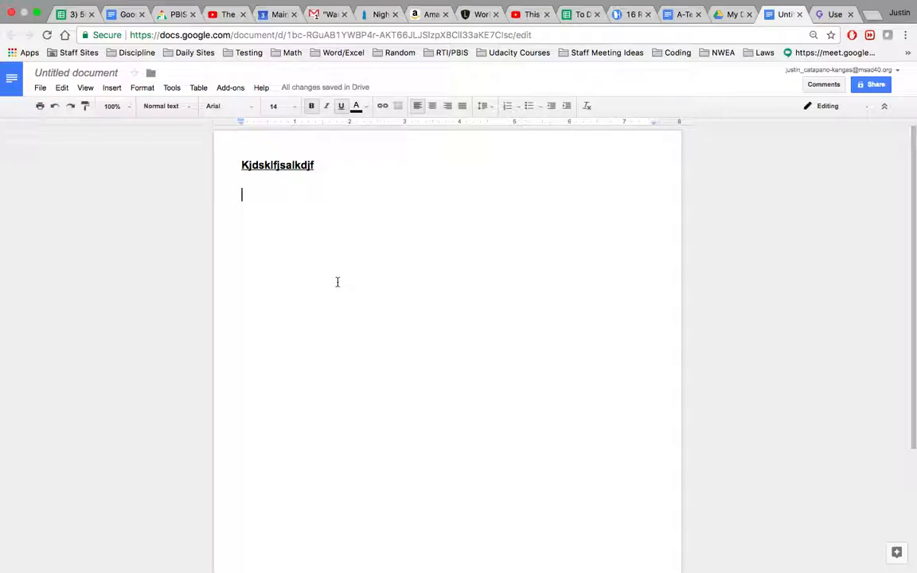
Step: Open the sharing settings without naming the document, choose "Can comment" as the permission, and close them without inviting anyone
{"action": "left_click", "coordinate": [873, 84]}
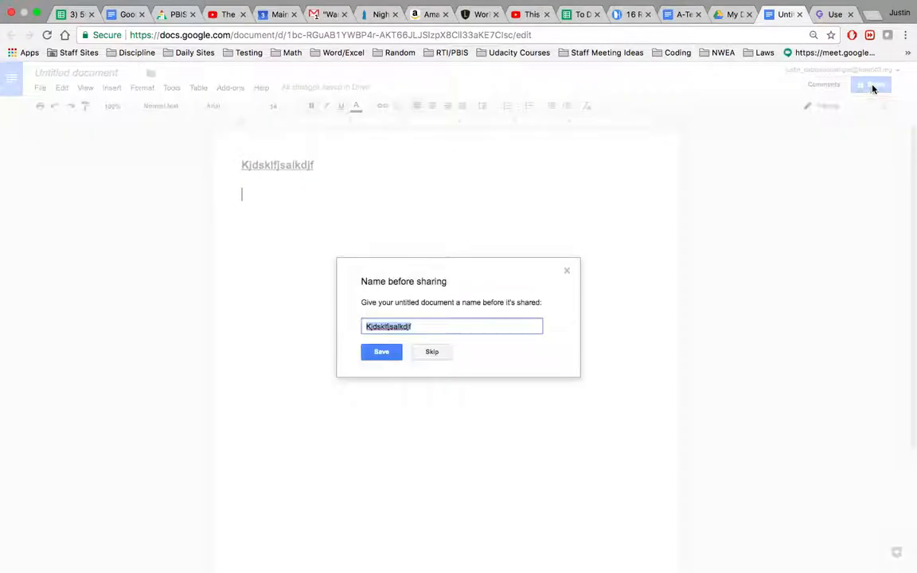
{"action": "left_click", "coordinate": [433, 353]}
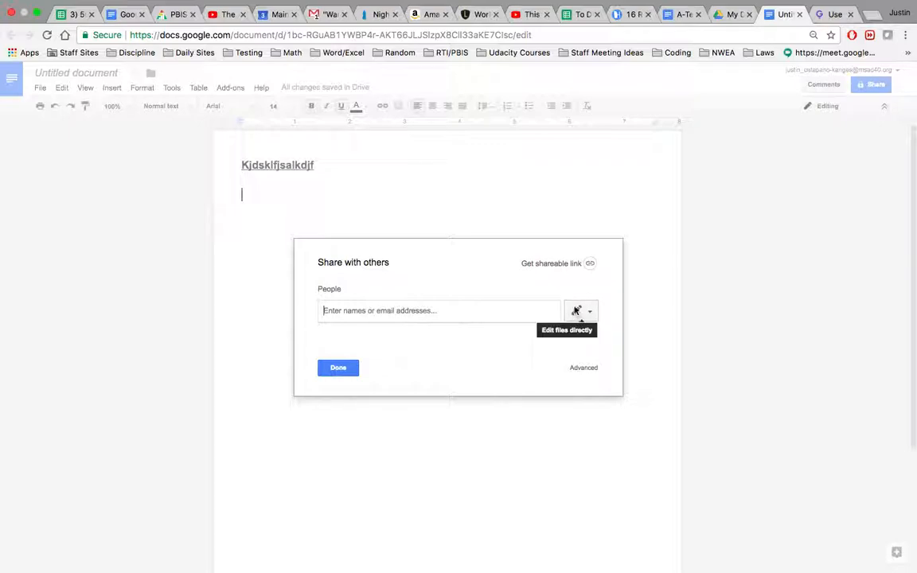
{"action": "left_click", "coordinate": [593, 317]}
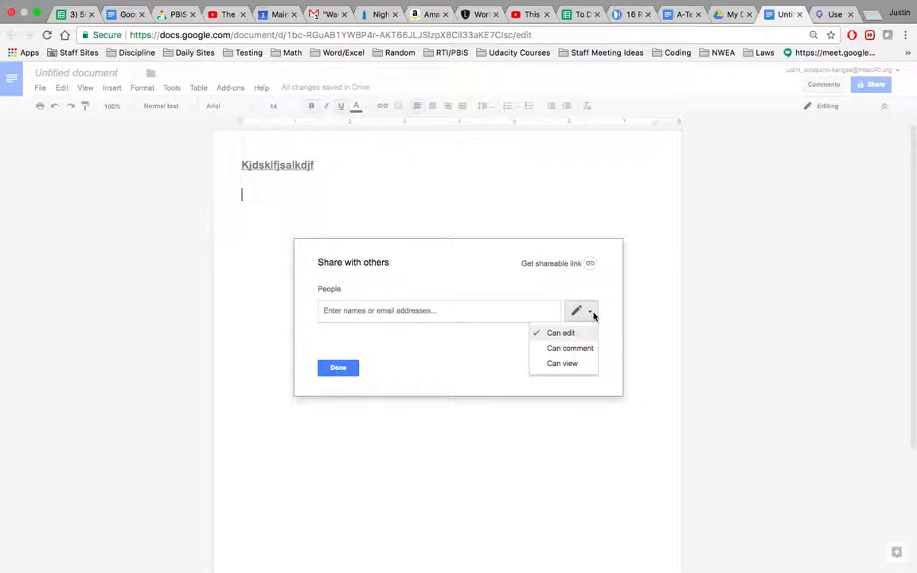
{"action": "left_click", "coordinate": [558, 348]}
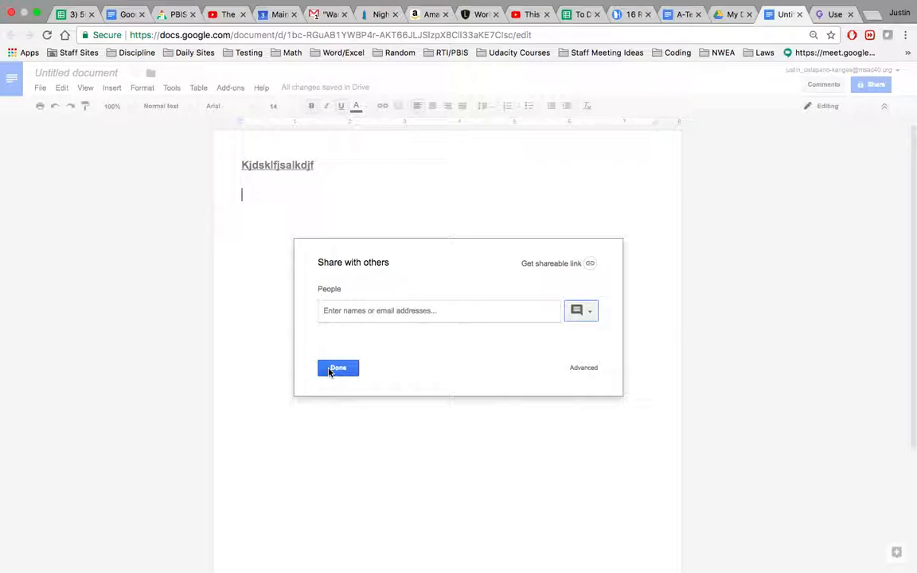
{"action": "left_click", "coordinate": [587, 310]}
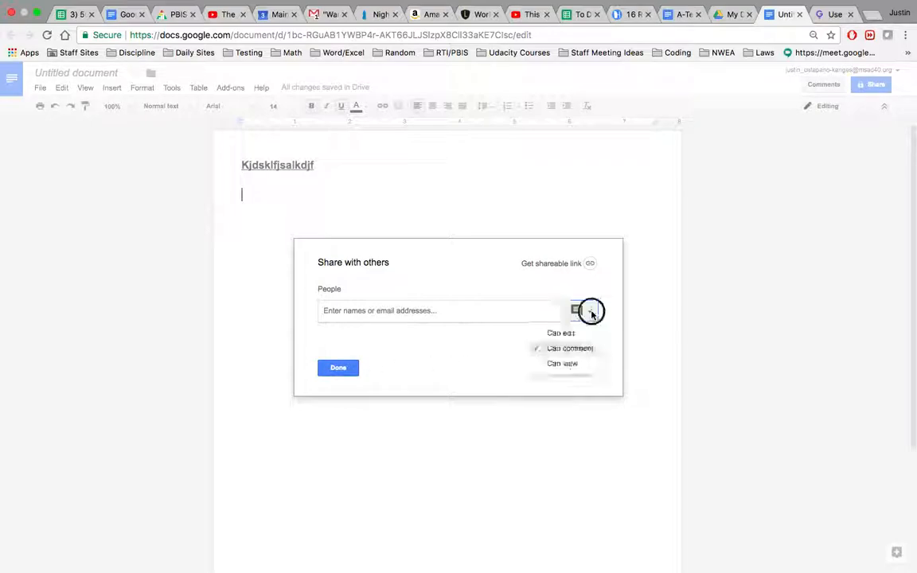
{"action": "left_click", "coordinate": [571, 349]}
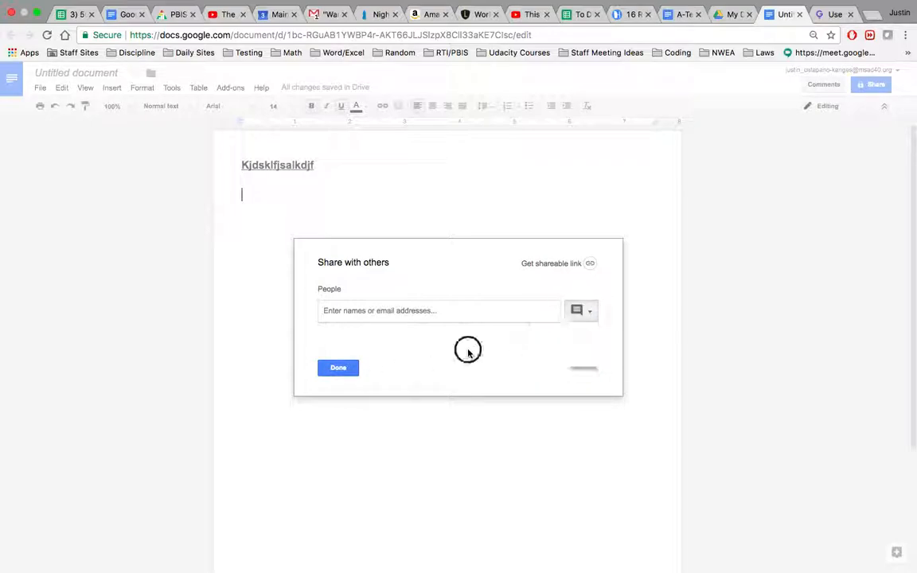
{"action": "left_click", "coordinate": [339, 369]}
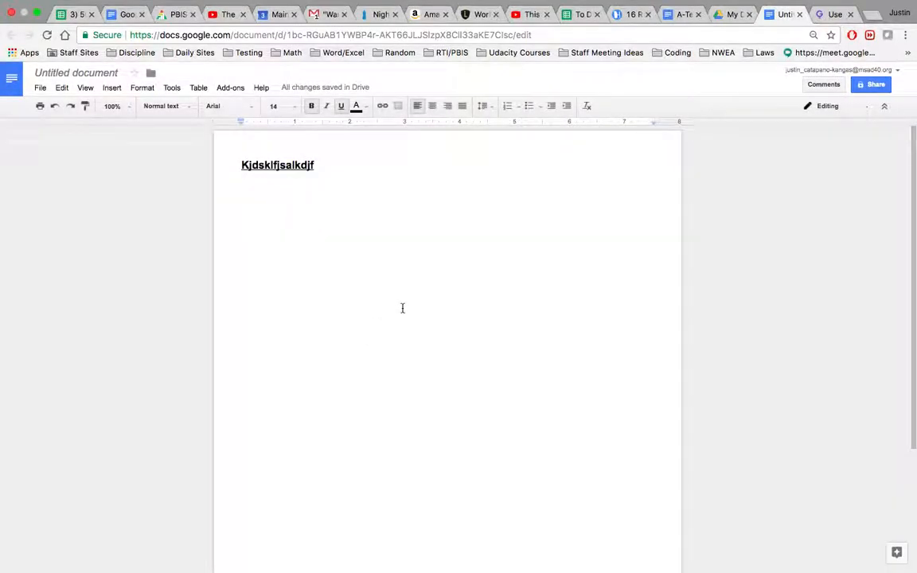
Step: Add the comment "This makes no sense" to the letters "fjsalkdjf" of the sample line and resolve it
{"action": "left_click_drag", "start_coordinate": [274, 166], "coordinate": [316, 165]}
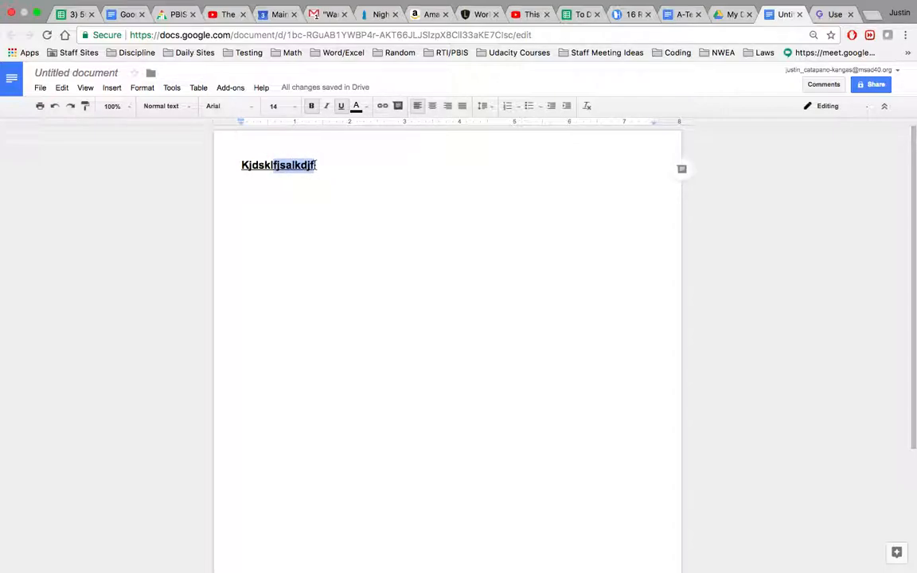
{"action": "left_click", "coordinate": [398, 107]}
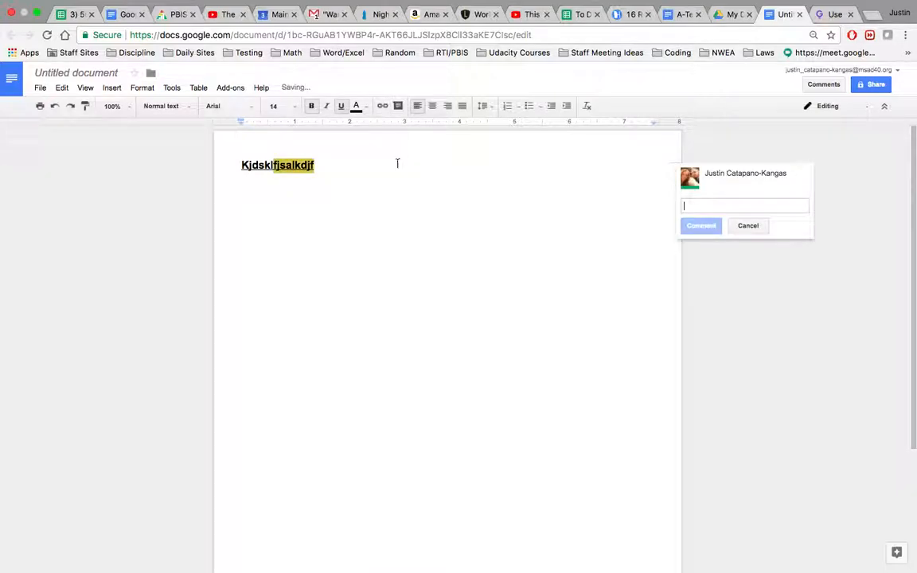
{"action": "type", "text": "This m"}
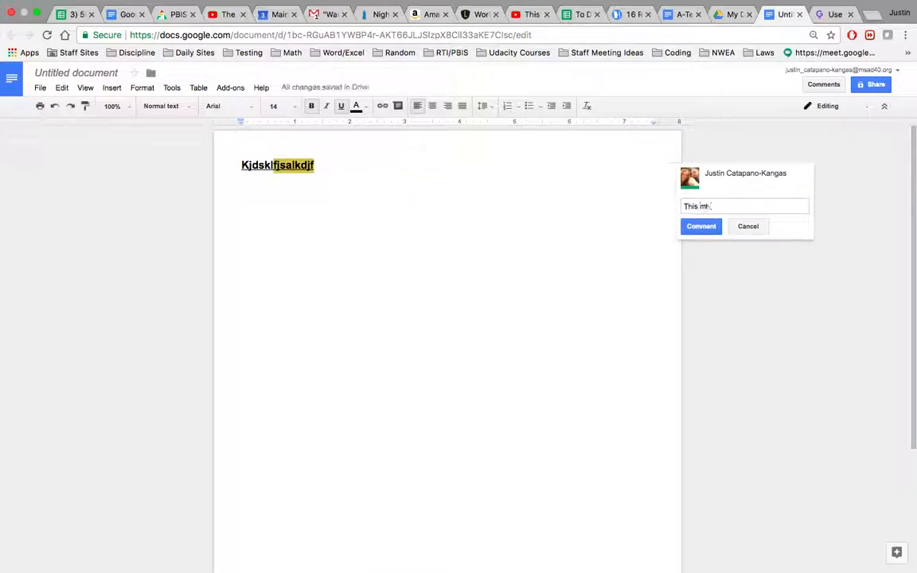
{"action": "type", "text": "akes no sense"}
{"action": "left_click", "coordinate": [698, 226]}
{"action": "left_click", "coordinate": [391, 225]}
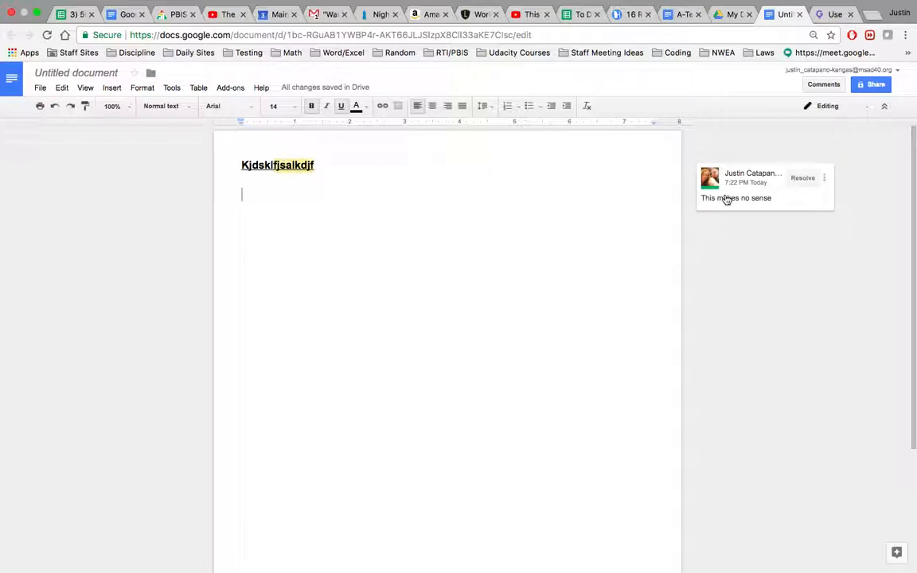
{"action": "left_click", "coordinate": [292, 165]}
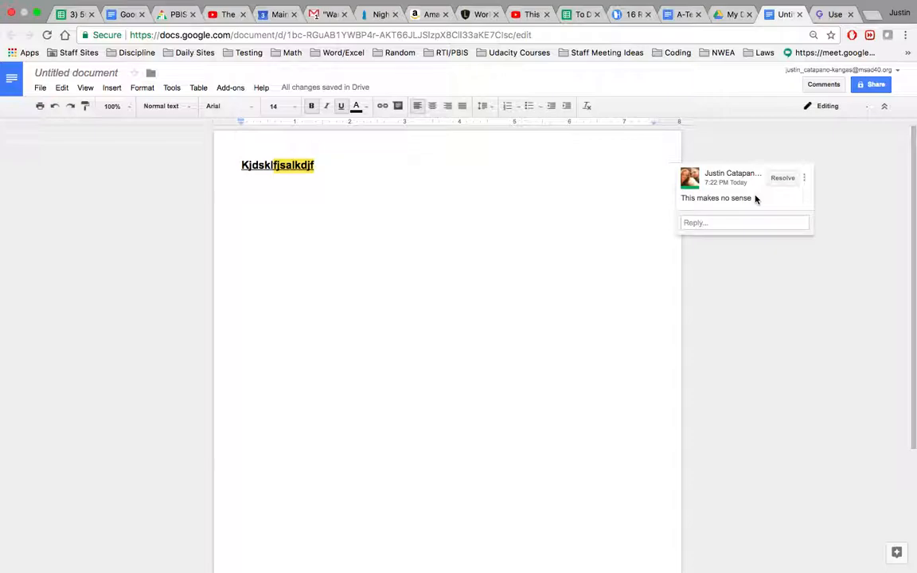
{"action": "left_click", "coordinate": [785, 180]}
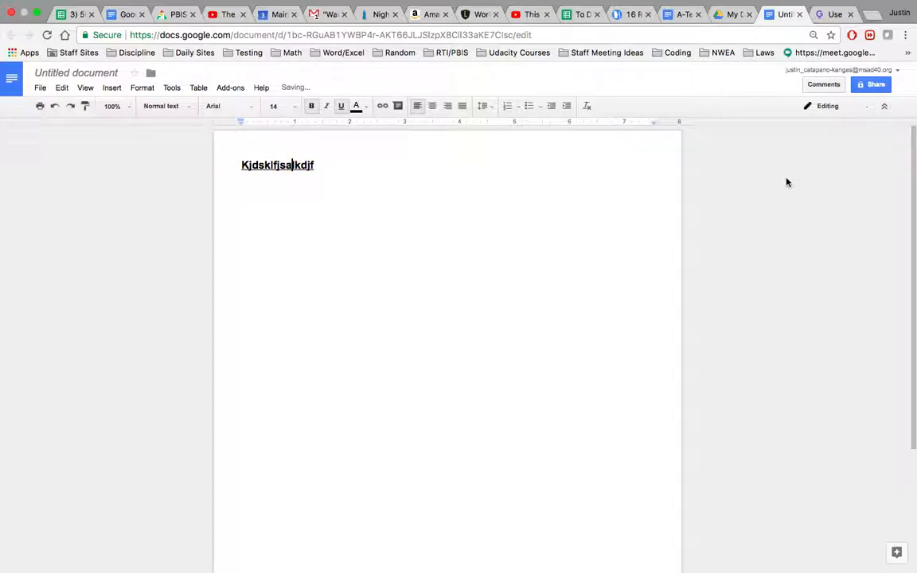
Step: Add the comment "This makes no sense" to the letters "salkd" of the sample line
{"action": "left_click_drag", "start_coordinate": [281, 164], "coordinate": [308, 165]}
{"action": "left_click", "coordinate": [397, 106]}
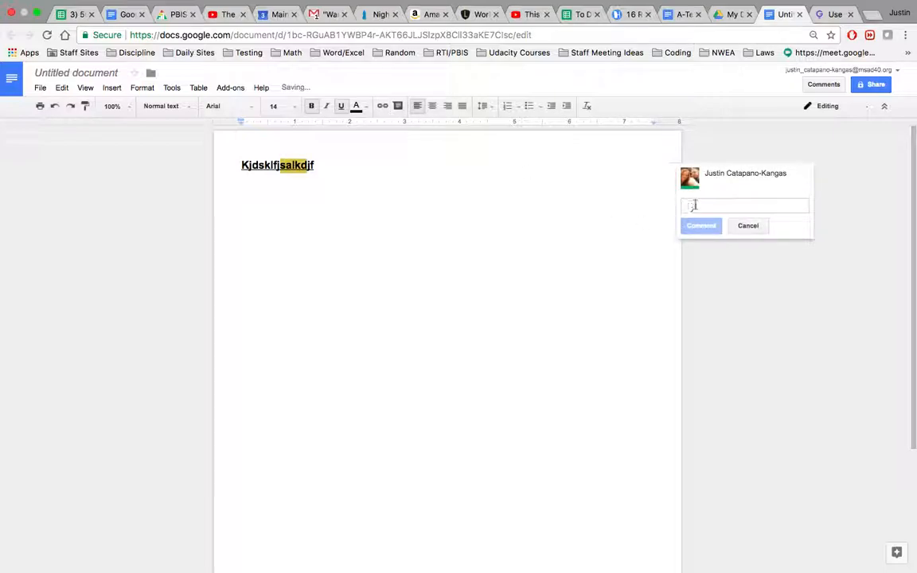
{"action": "type", "text": "This m"}
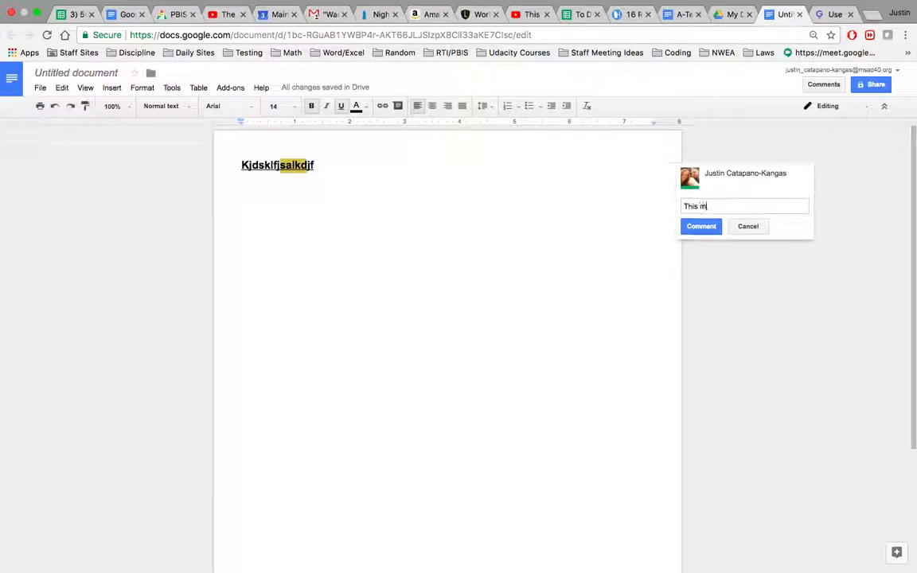
{"action": "type", "text": "akes no sense"}
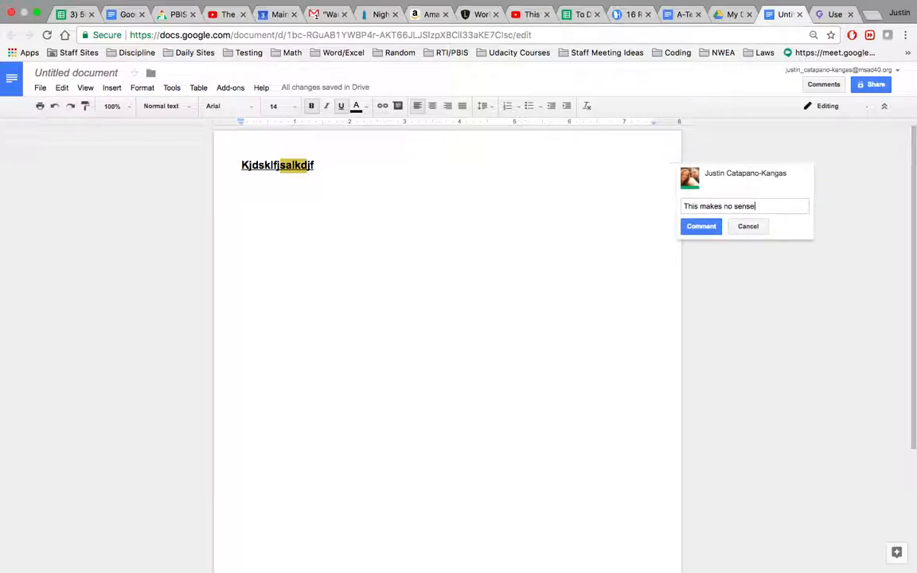
{"action": "left_click", "coordinate": [711, 229]}
Step: Open the new comment for editing, start a reply to it, and cancel both
{"action": "left_click", "coordinate": [824, 179]}
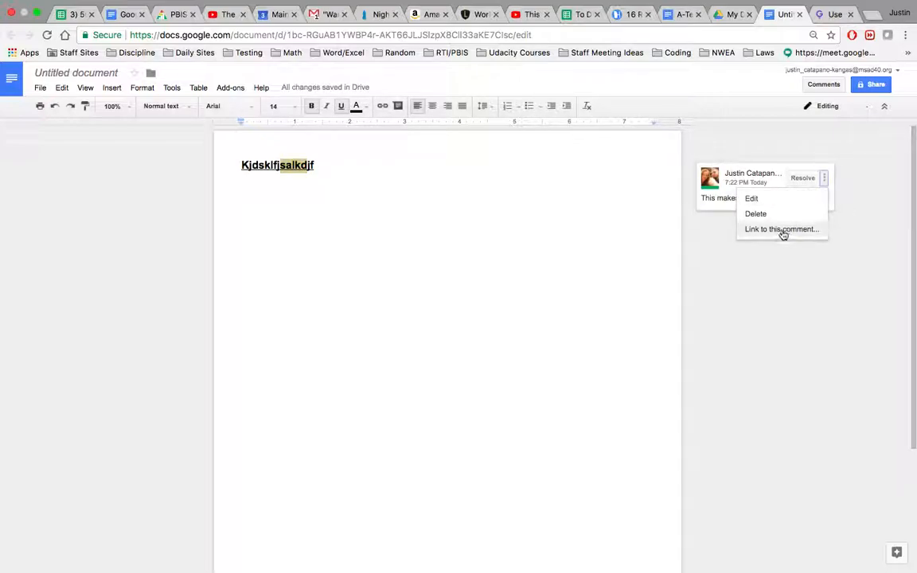
{"action": "left_click", "coordinate": [772, 204]}
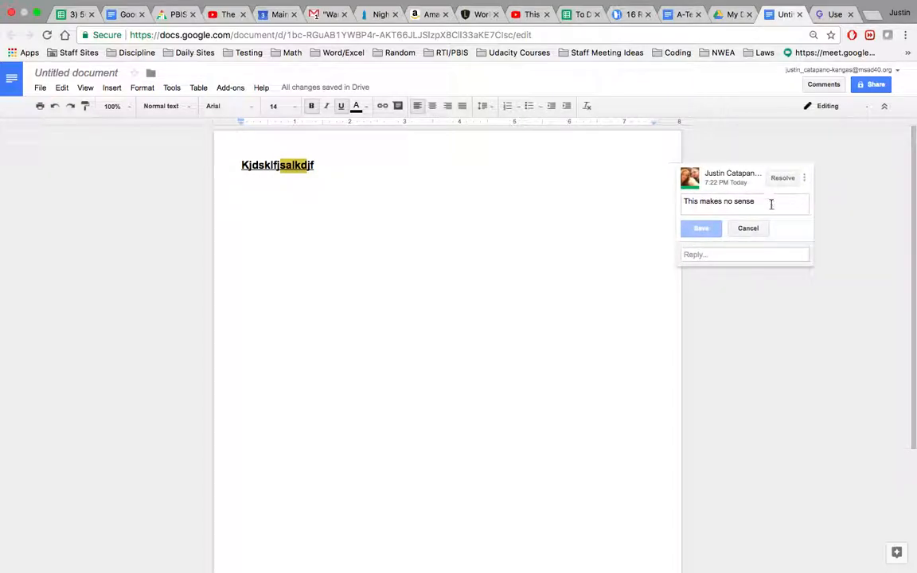
{"action": "left_click", "coordinate": [712, 256]}
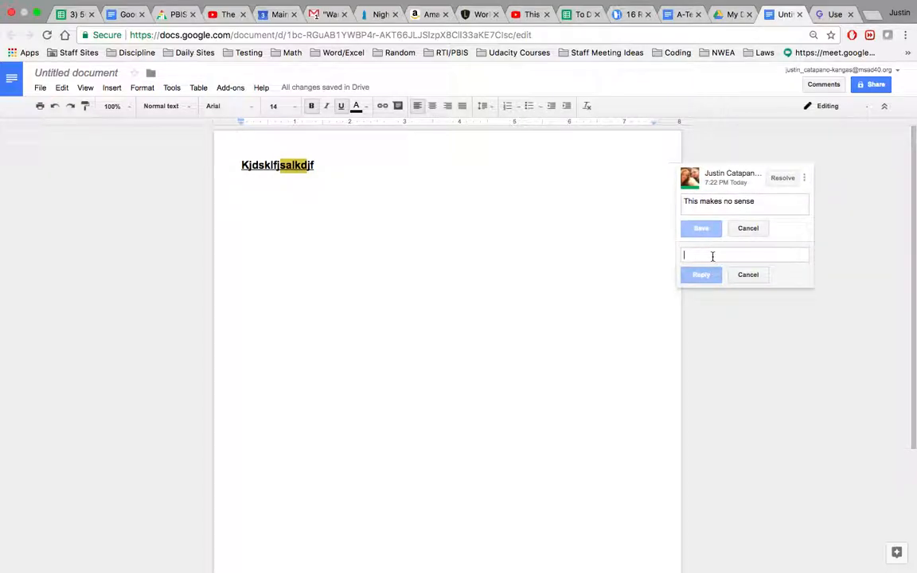
{"action": "left_click", "coordinate": [751, 274]}
{"action": "left_click", "coordinate": [750, 231]}
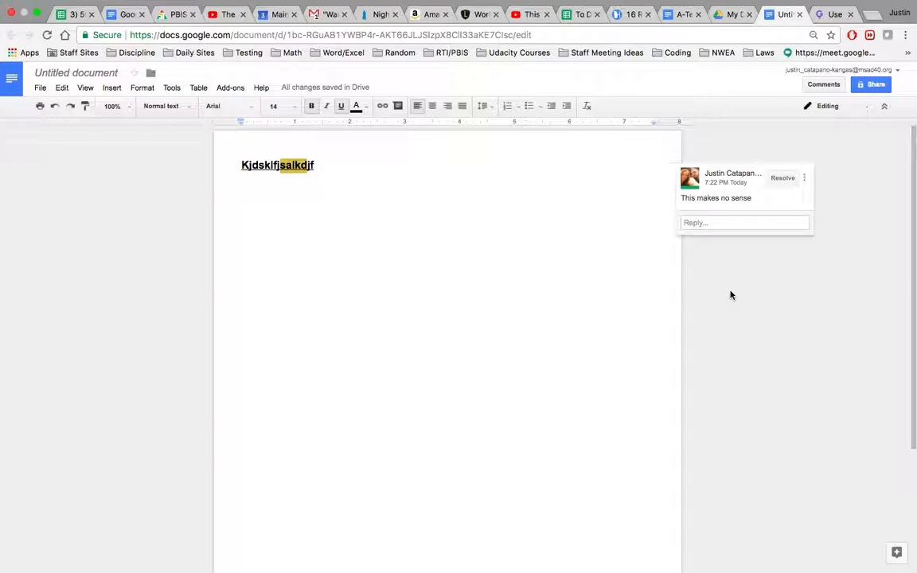
Step: Delete the comment on the letters "salkd" and confirm the deletion
{"action": "left_click", "coordinate": [805, 178]}
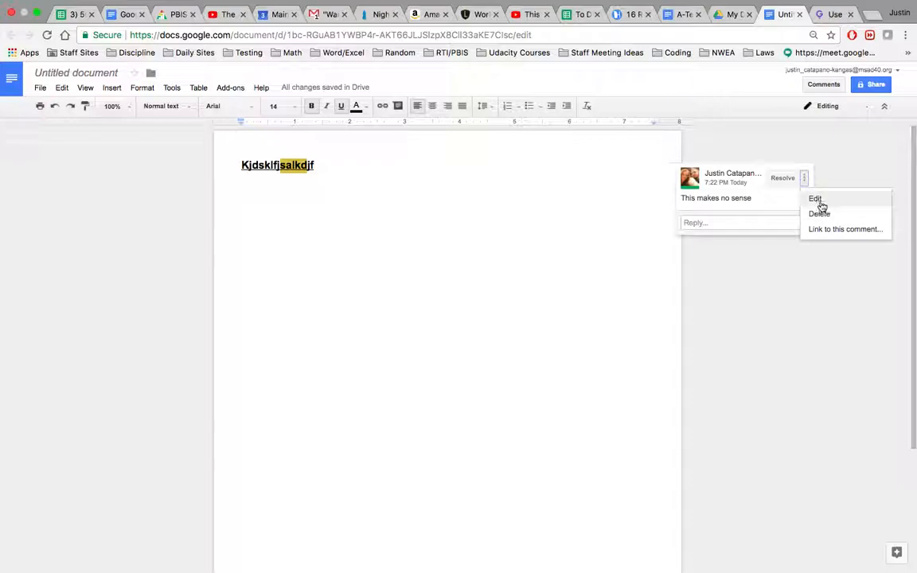
{"action": "left_click", "coordinate": [820, 213]}
{"action": "left_click", "coordinate": [716, 184]}
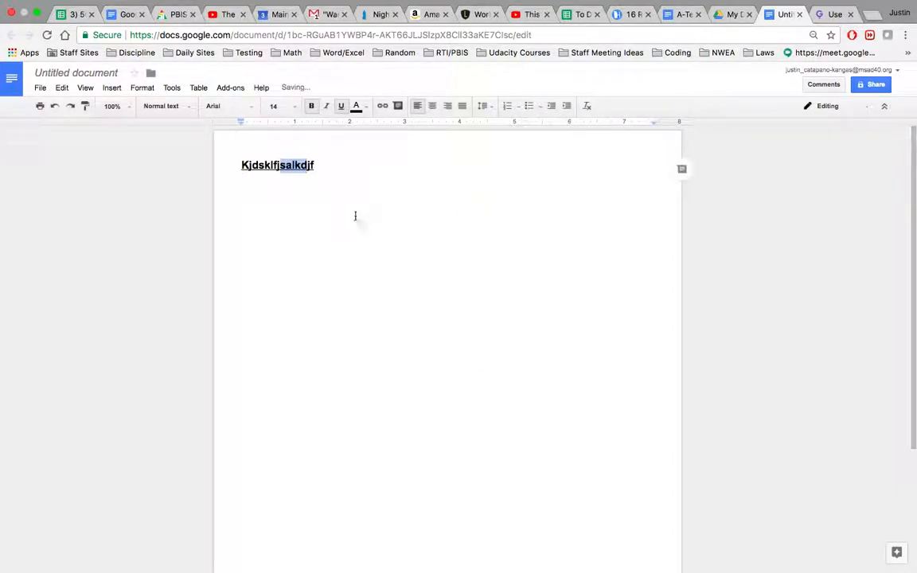
Step: Try center, left and right alignment on the sample line, and set it to justified
{"action": "left_click", "coordinate": [304, 167]}
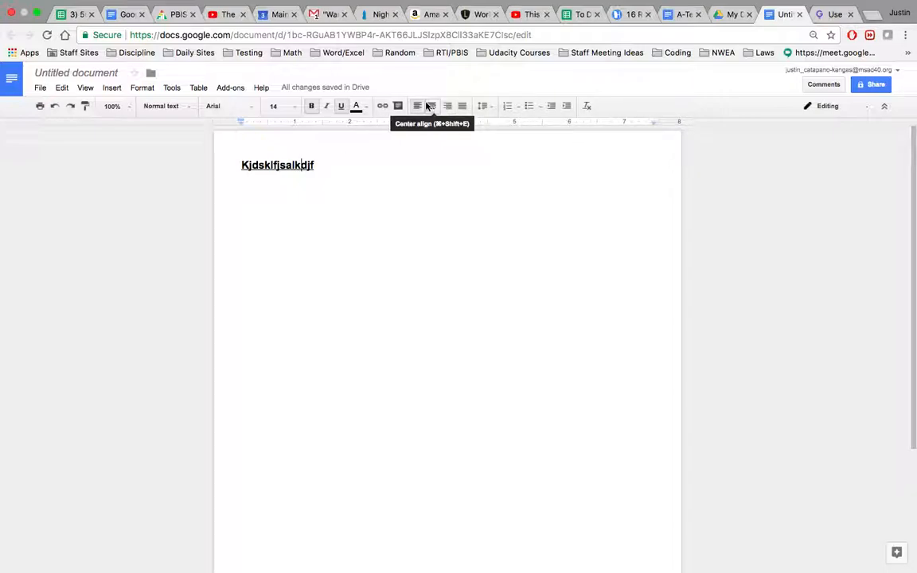
{"action": "left_click", "coordinate": [241, 166]}
{"action": "left_click", "coordinate": [432, 106]}
{"action": "left_click", "coordinate": [417, 107]}
{"action": "left_click", "coordinate": [447, 107]}
{"action": "left_click", "coordinate": [463, 107]}
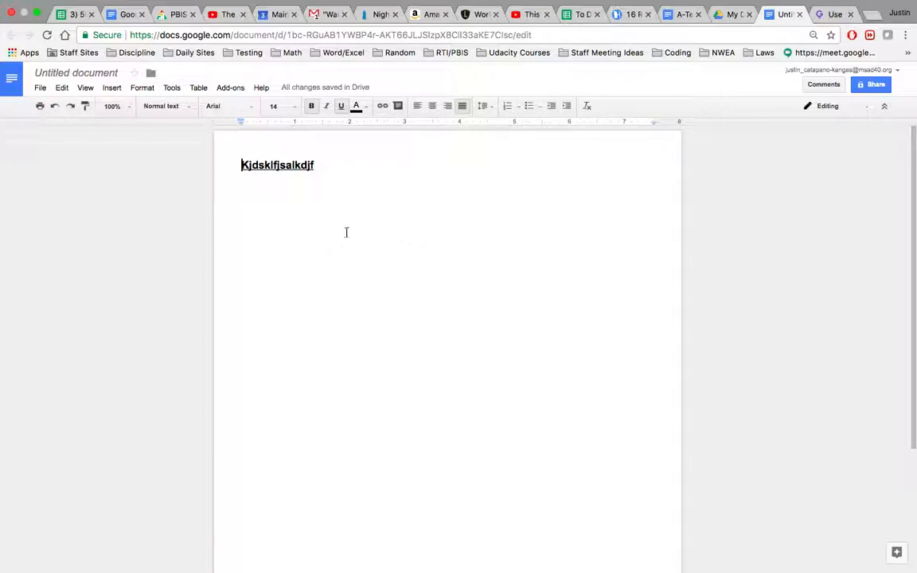
Step: Examine the line and paragraph spacing options, and place the cursor on the empty line below the sample text
{"action": "left_click", "coordinate": [491, 106]}
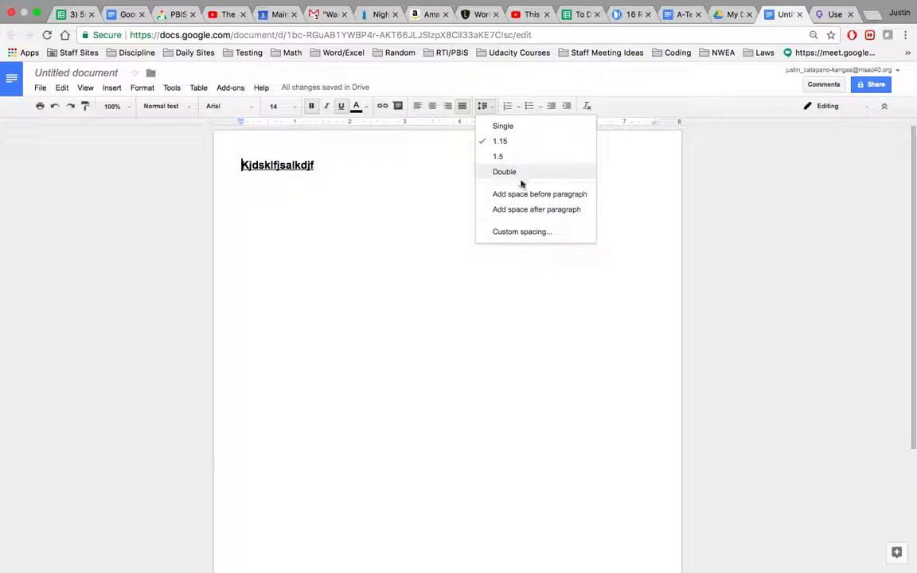
{"action": "left_click", "coordinate": [432, 181]}
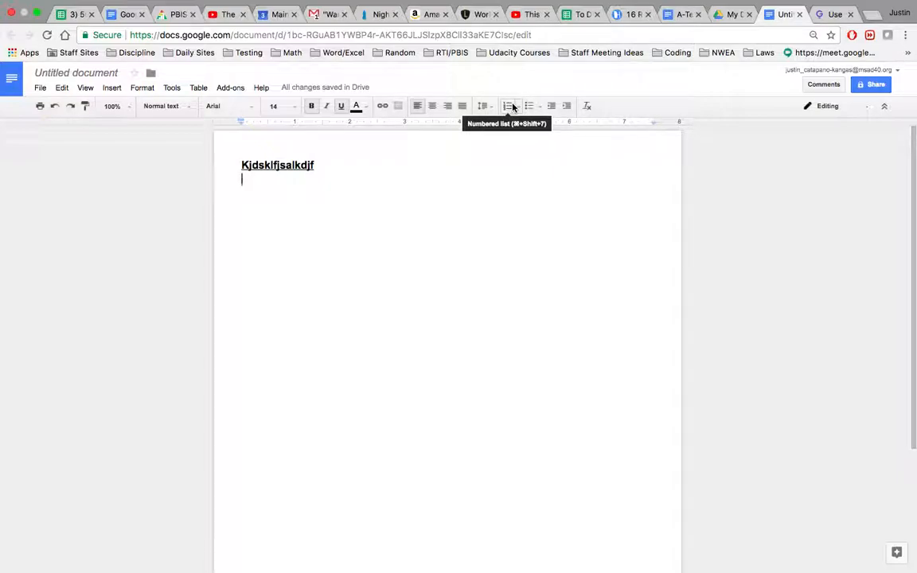
Step: Examine the numbered list styles and the bulleted list styles, and close them without applying any
{"action": "left_click", "coordinate": [518, 107]}
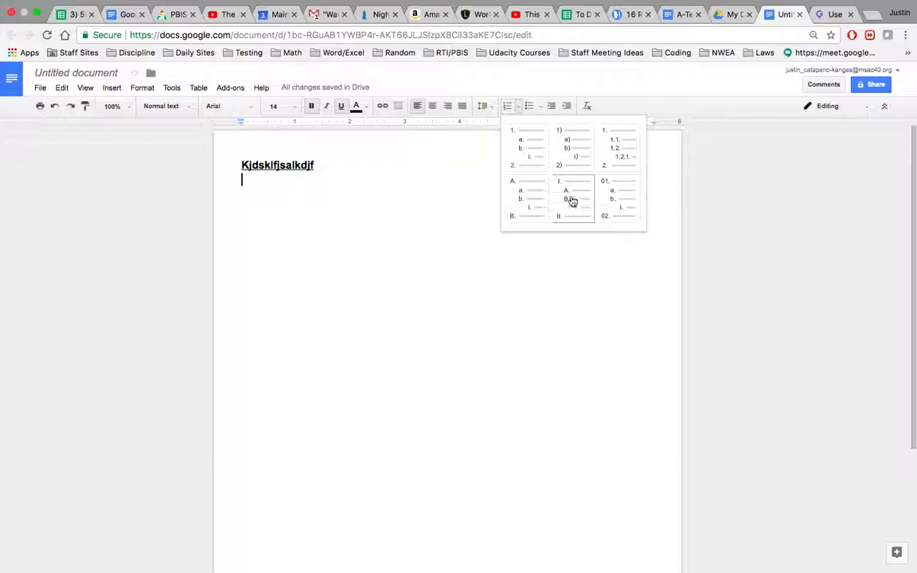
{"action": "left_click", "coordinate": [542, 107]}
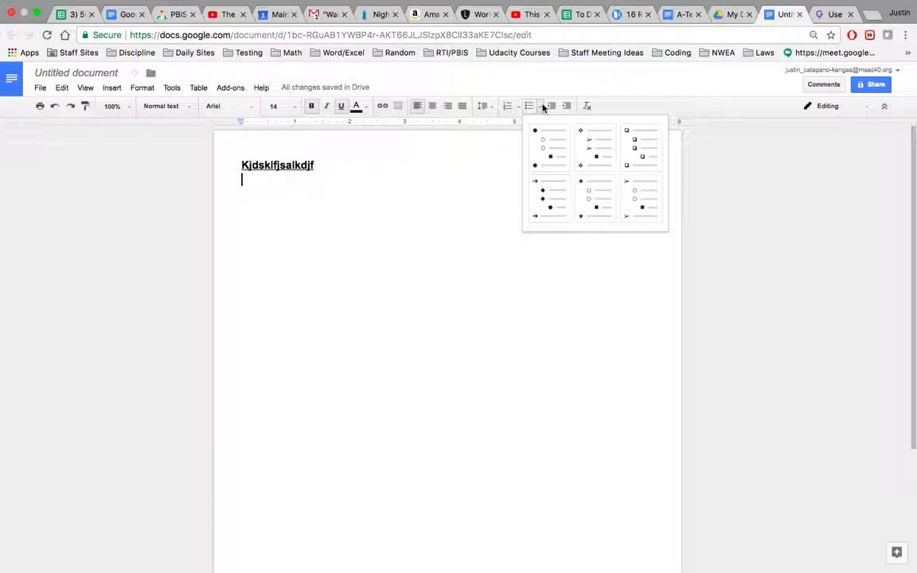
{"action": "left_click", "coordinate": [352, 191]}
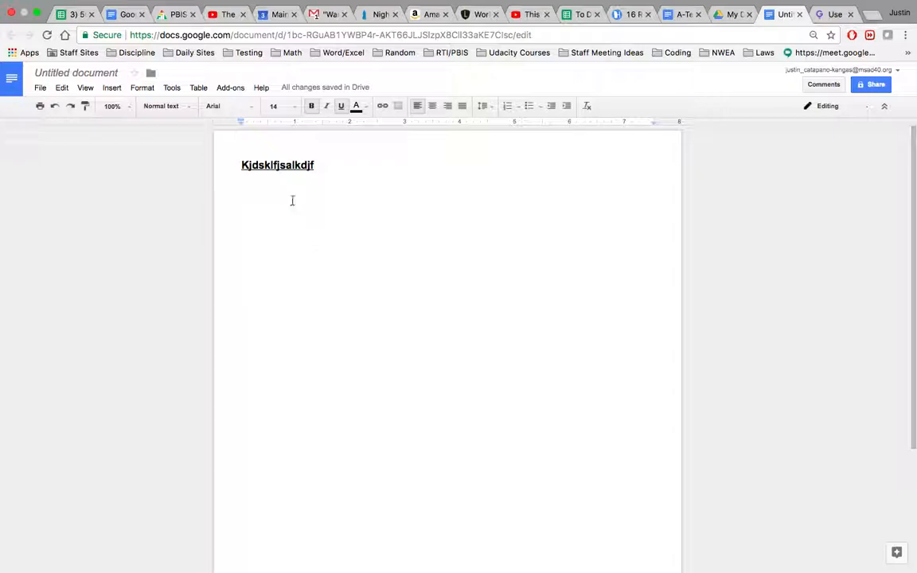
Step: Increase the indent of the sample line "Kjdsklfjsalkdjf" several times and decrease it back to the left margin
{"action": "key", "text": "Up"}
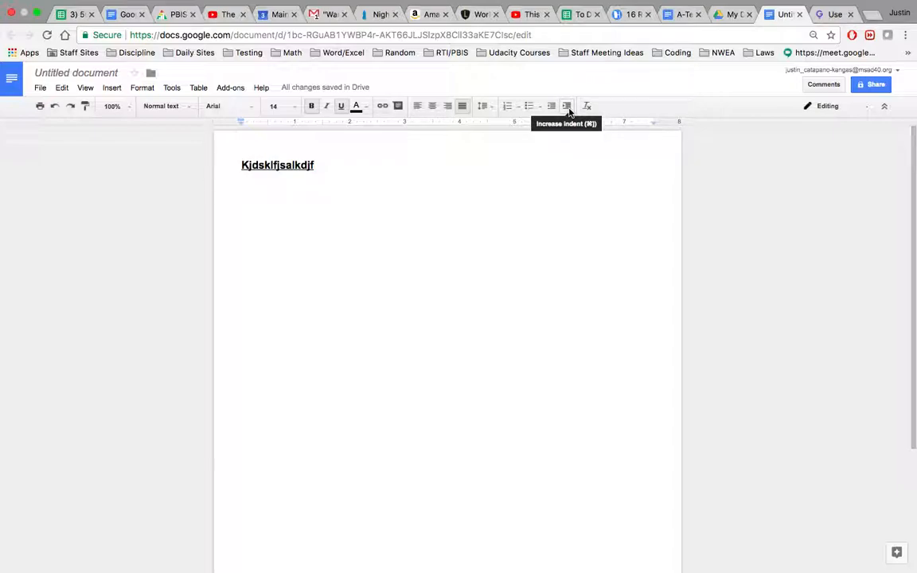
{"action": "left_click", "coordinate": [569, 111]}
{"action": "left_click", "coordinate": [569, 111]}
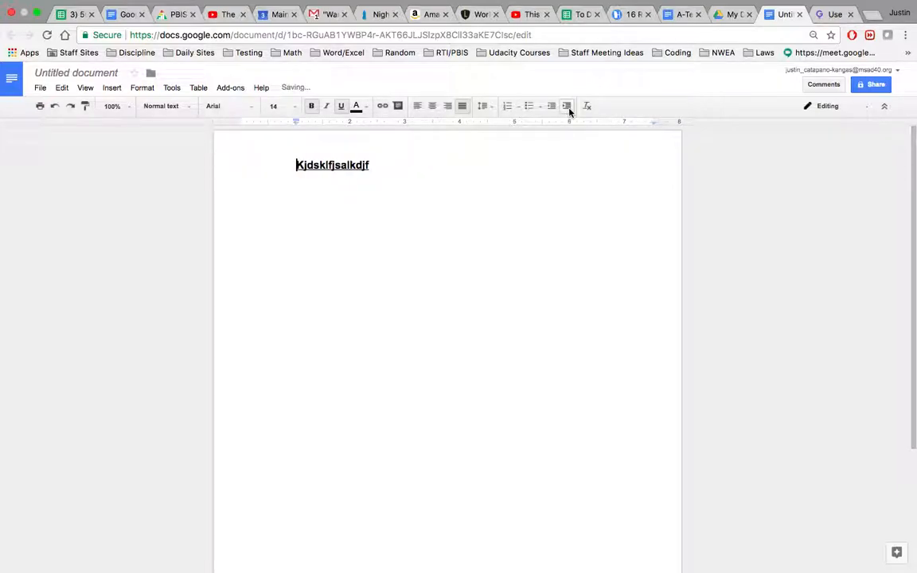
{"action": "left_click", "coordinate": [569, 111]}
{"action": "left_click", "coordinate": [555, 110]}
{"action": "left_click", "coordinate": [556, 110]}
{"action": "left_click", "coordinate": [555, 110]}
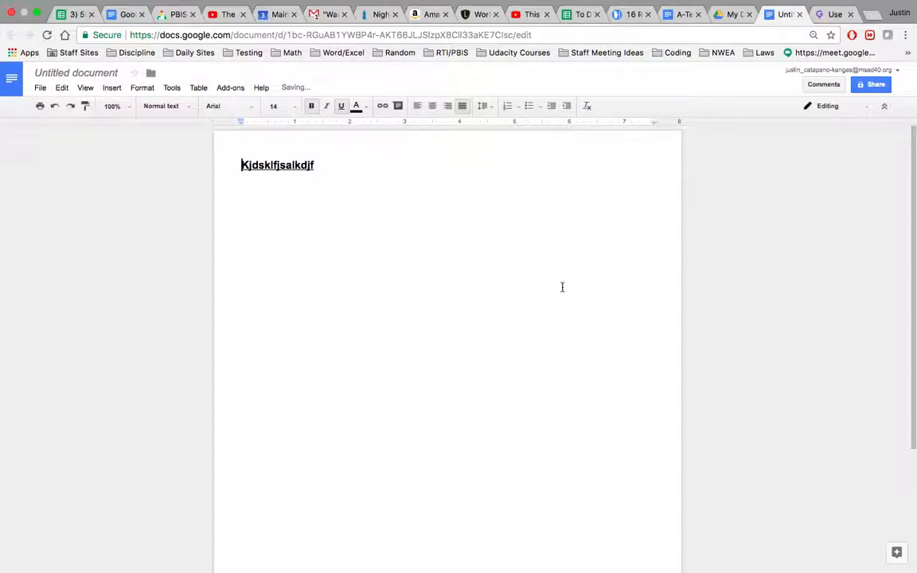
Step: Add an empty line below the sample line and clear all formatting from the sample text, undoing the first clearing and repeating it
{"action": "left_click", "coordinate": [413, 165]}
{"action": "key", "text": "Return"}
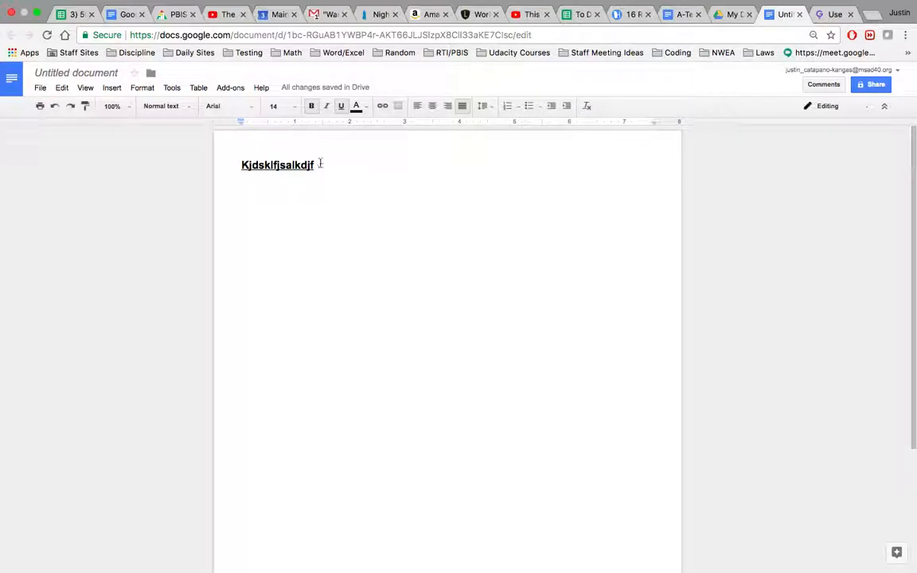
{"action": "double_click", "coordinate": [242, 165]}
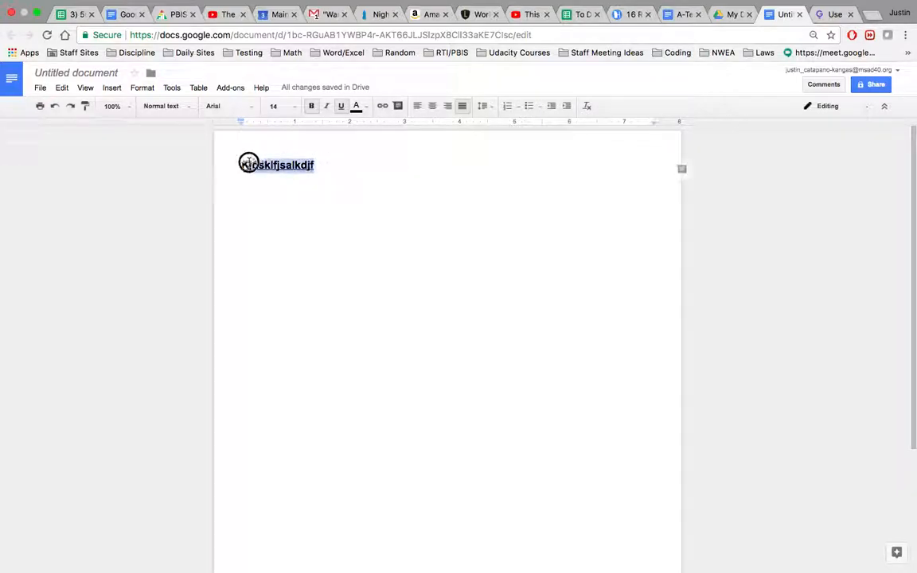
{"action": "left_click", "coordinate": [587, 106]}
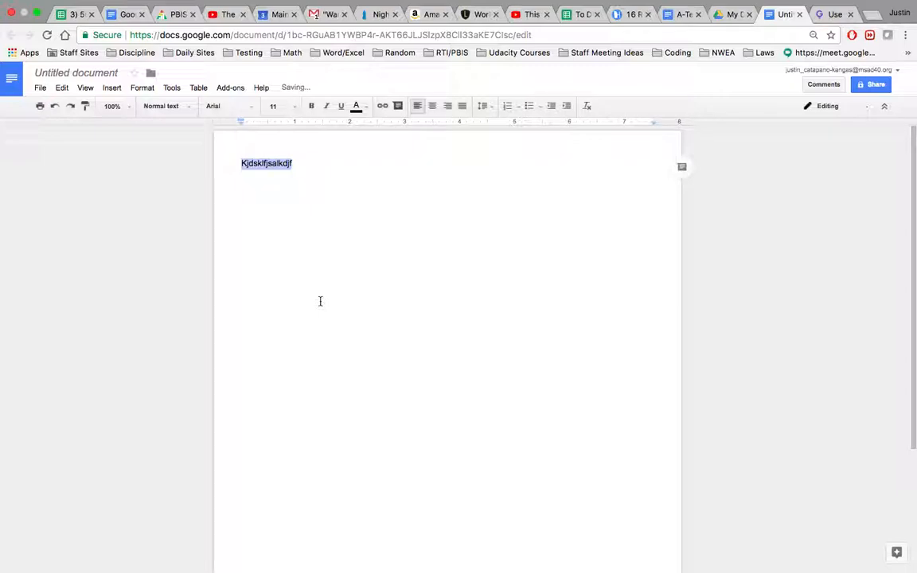
{"action": "key", "text": "super+z"}
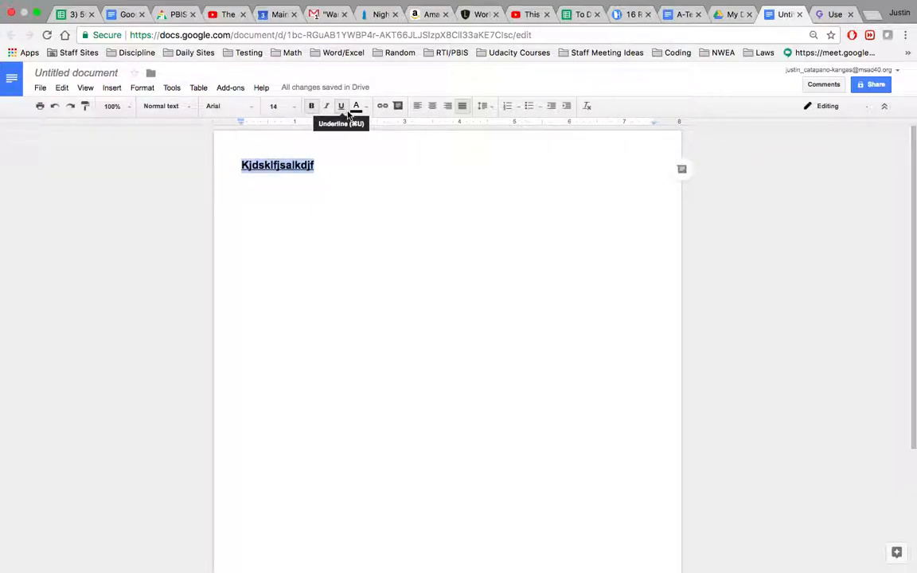
{"action": "left_click", "coordinate": [588, 110]}
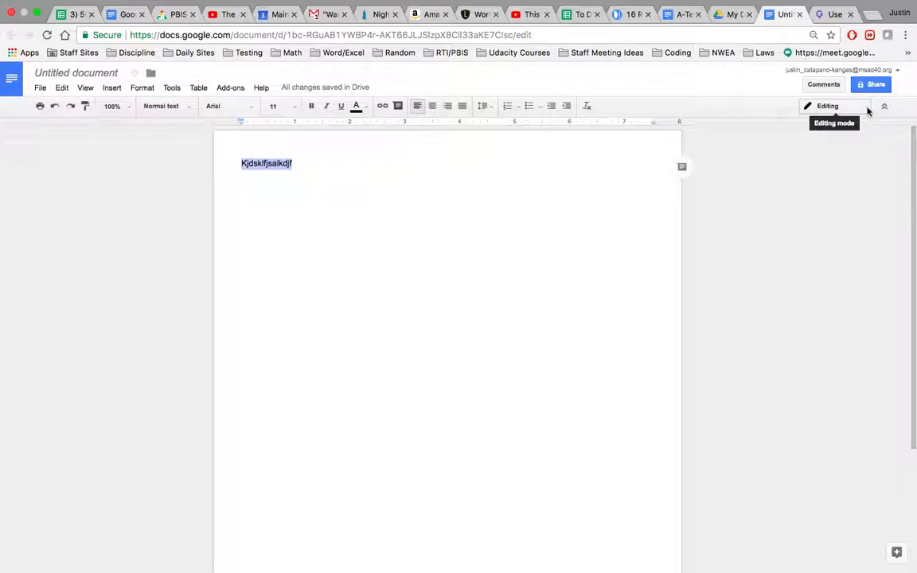
{"action": "left_click", "coordinate": [444, 184]}
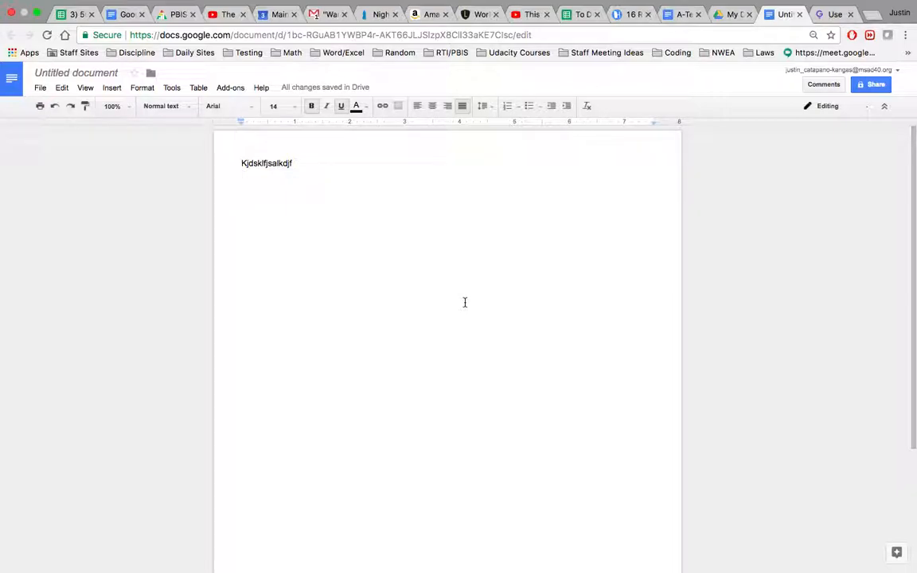
Step: Link the whole sample text "Kjdsklfjsalkdjf" to the copied gsuitetips.com page address about the paint format tool
{"action": "left_click_drag", "start_coordinate": [293, 163], "coordinate": [236, 164]}
{"action": "left_click", "coordinate": [382, 106]}
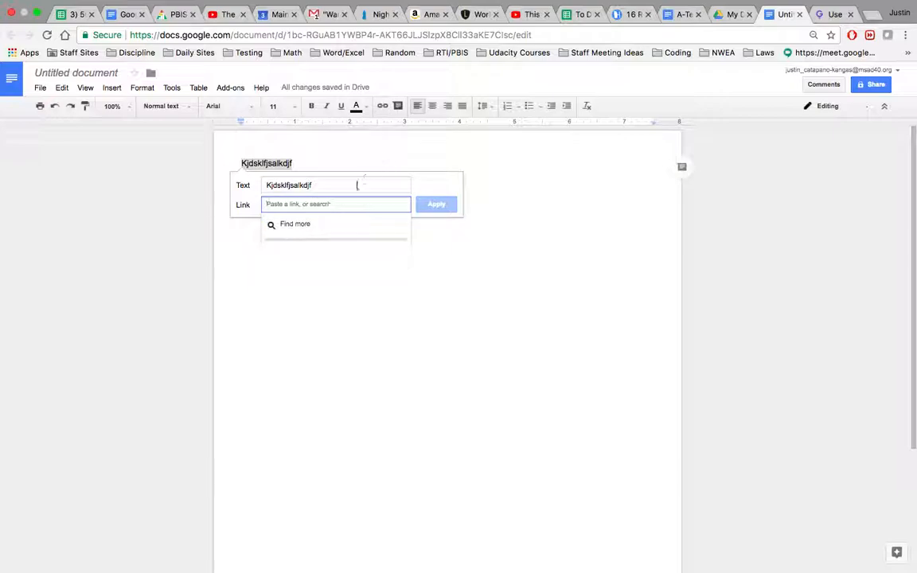
{"action": "key", "text": "ctrl+v"}
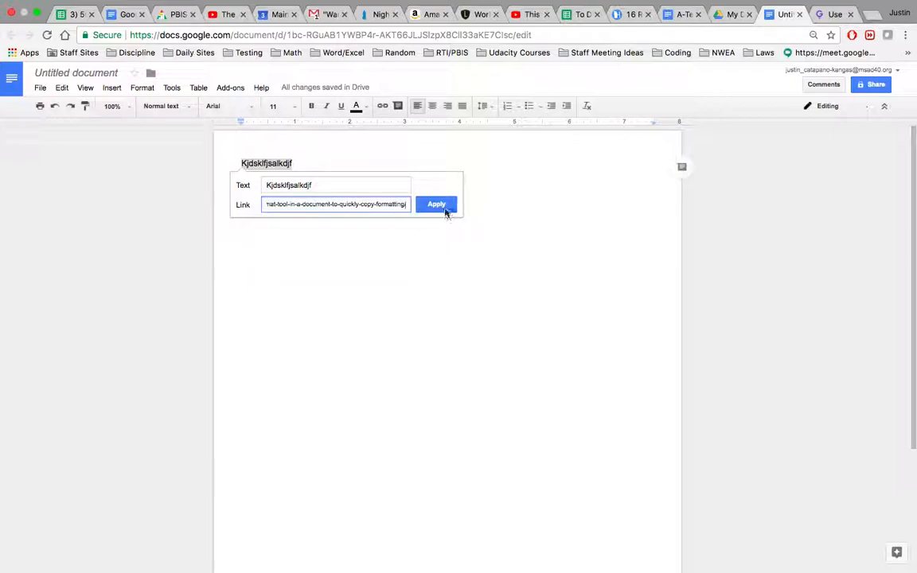
{"action": "left_click", "coordinate": [442, 206]}
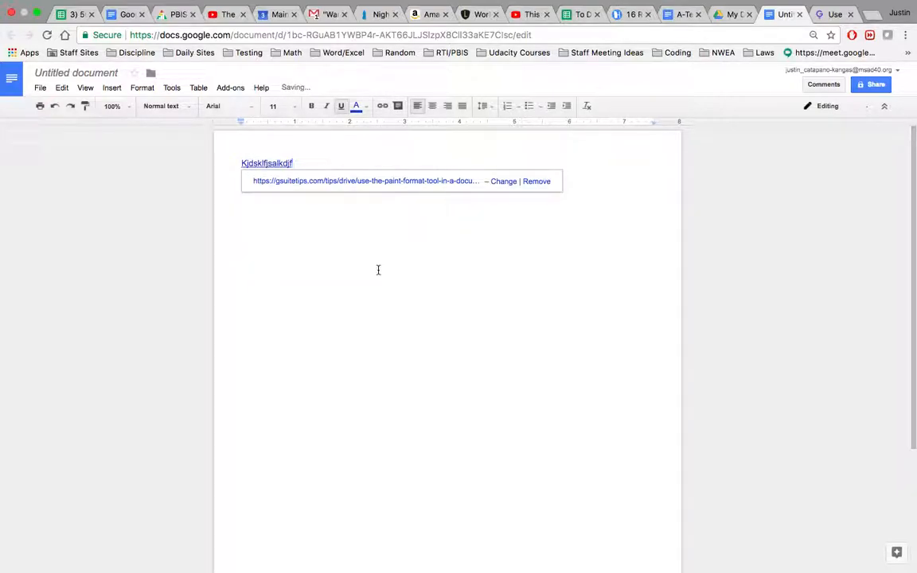
{"action": "left_click", "coordinate": [333, 223]}
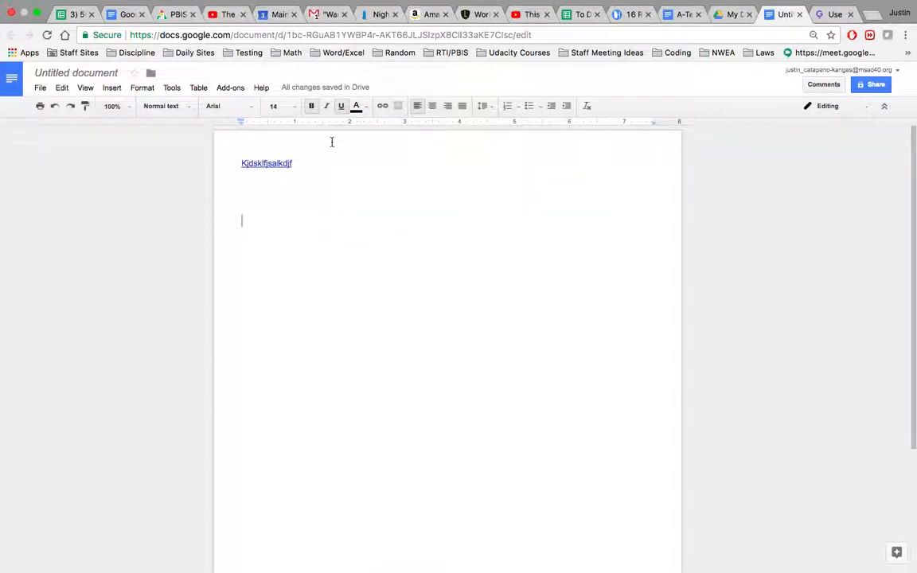
Step: Follow the sample text's link from the document and return to the document
{"action": "left_click", "coordinate": [266, 165]}
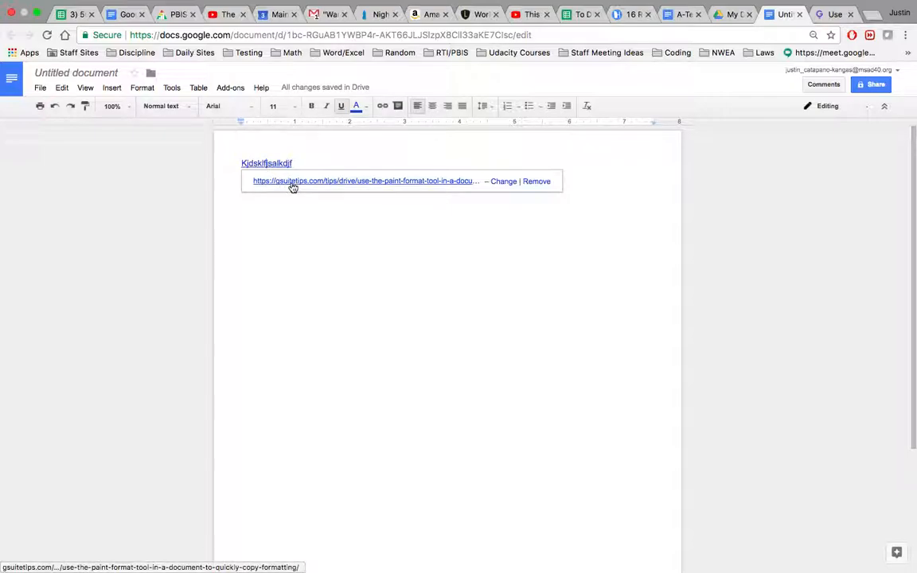
{"action": "left_click", "coordinate": [293, 183]}
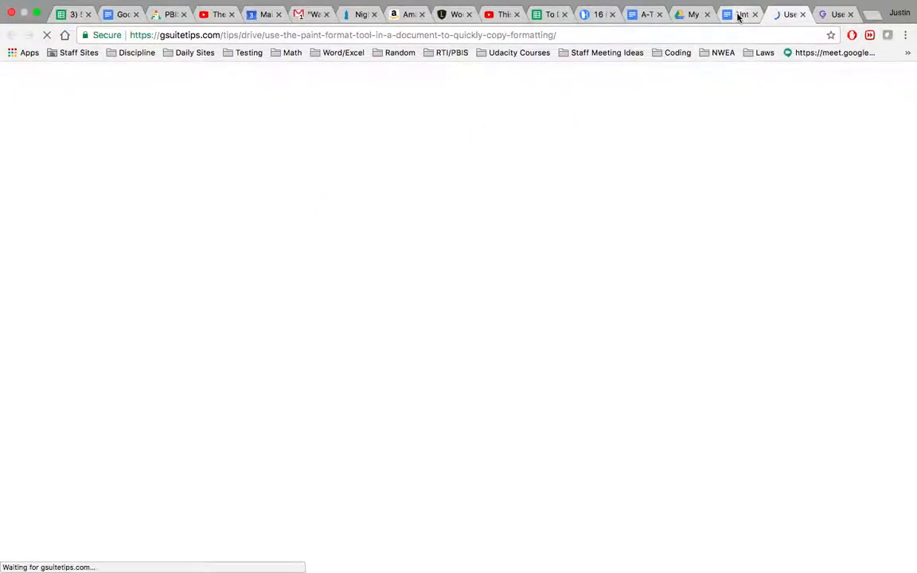
{"action": "left_click", "coordinate": [740, 15]}
{"action": "left_click", "coordinate": [641, 229]}
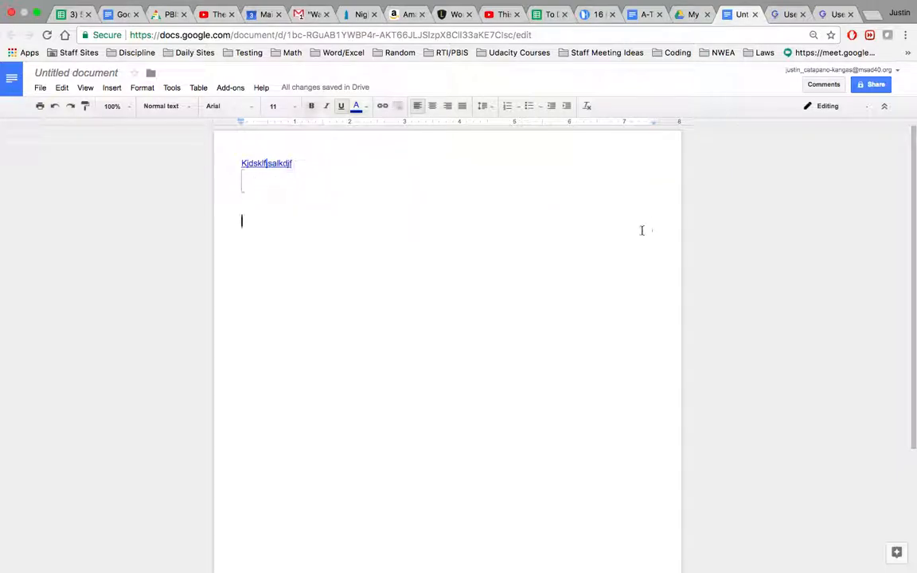
Step: Switch the document to Viewing mode and open the sample text's link directly
{"action": "left_click", "coordinate": [860, 109]}
{"action": "left_click", "coordinate": [839, 190]}
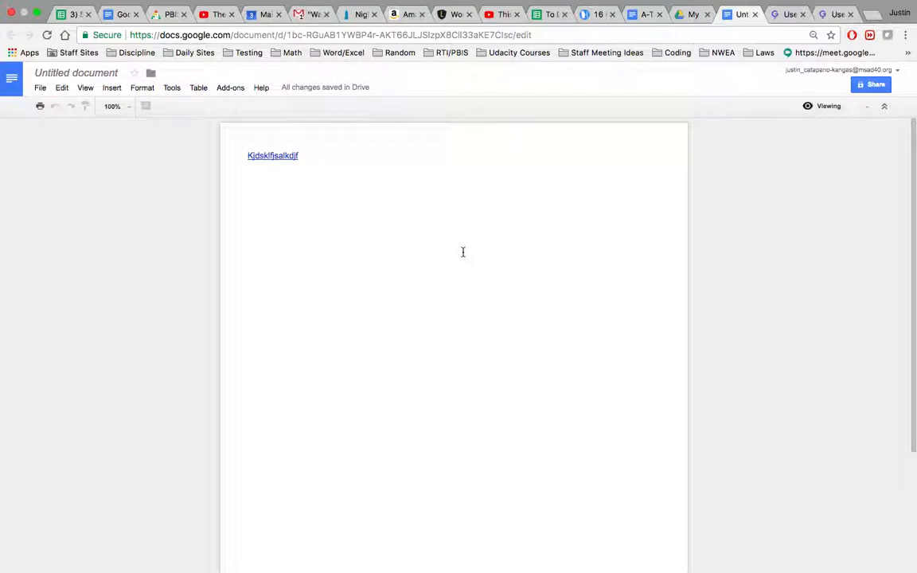
{"action": "left_click", "coordinate": [277, 157]}
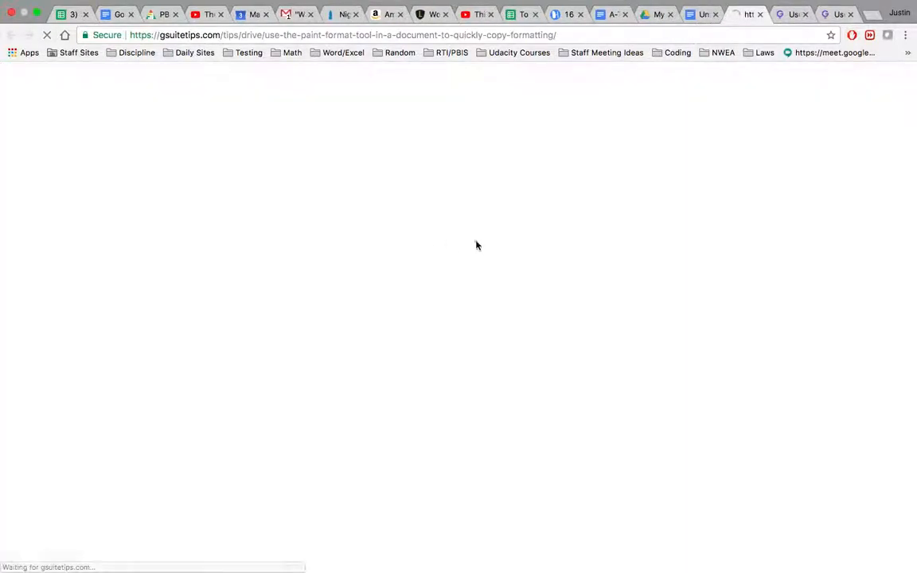
Step: Return to the document and close the three open gsuitetips.com pages
{"action": "left_click", "coordinate": [705, 16]}
{"action": "left_click", "coordinate": [762, 14]}
{"action": "left_click", "coordinate": [761, 15]}
{"action": "left_click", "coordinate": [763, 14]}
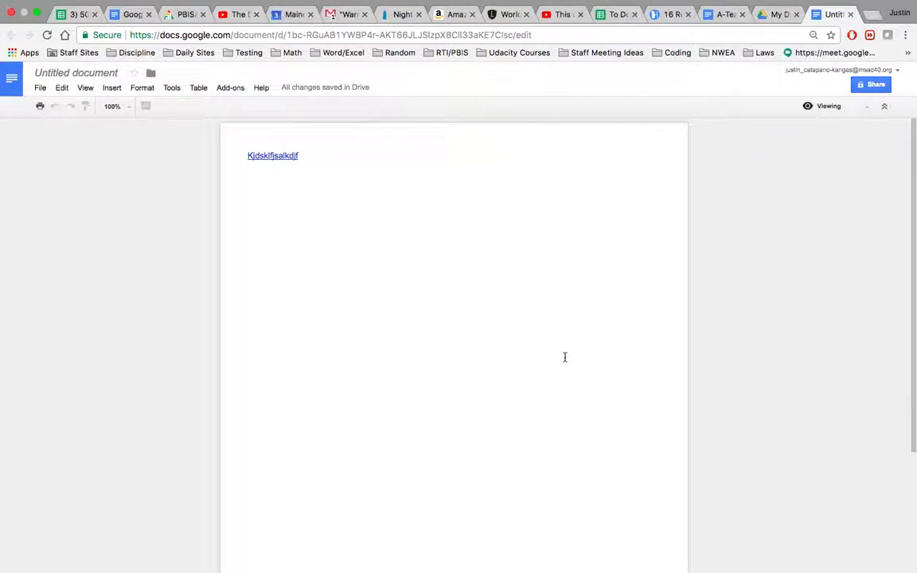
Step: Switch the document back to Editing mode and enter "jhlhkjhlkkjgjhf" on the empty line below the linked text
{"action": "left_click", "coordinate": [854, 107]}
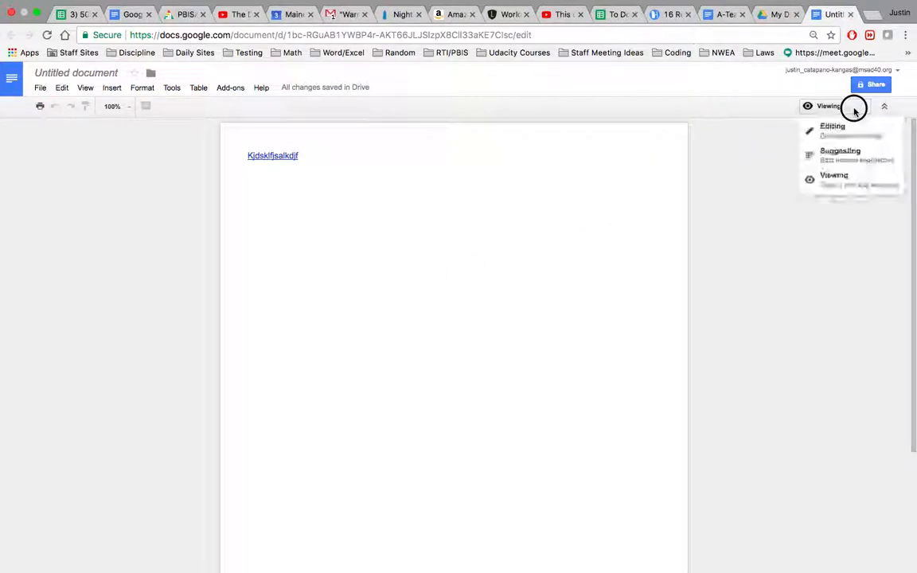
{"action": "left_click", "coordinate": [842, 125]}
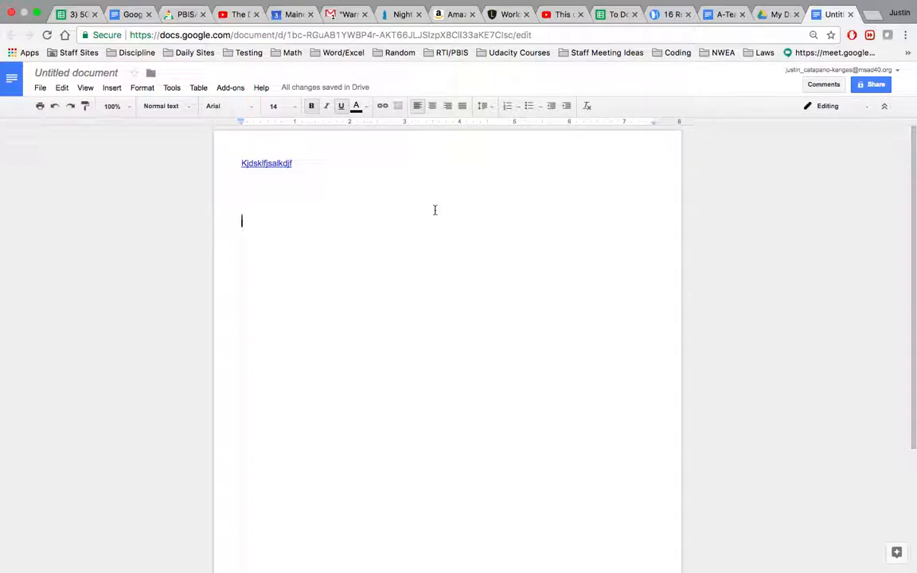
{"action": "type", "text": "jhlhkjhlkkjgjhf"}
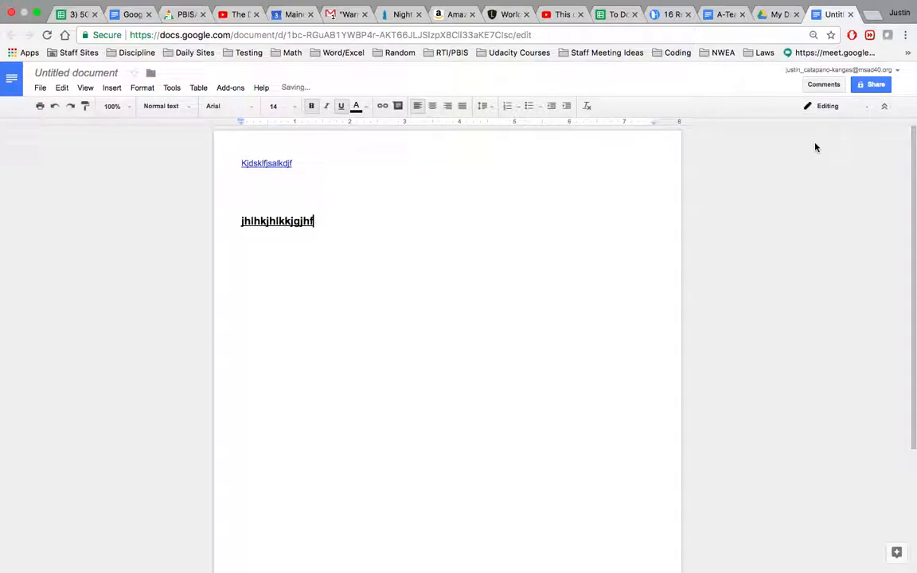
Step: Switch to Suggesting mode, suggest adding "asdfjlskdafjlksadjflkj" after "jhlhk" in the bold line, and highlight the addition and its suggestion text
{"action": "left_click", "coordinate": [848, 109]}
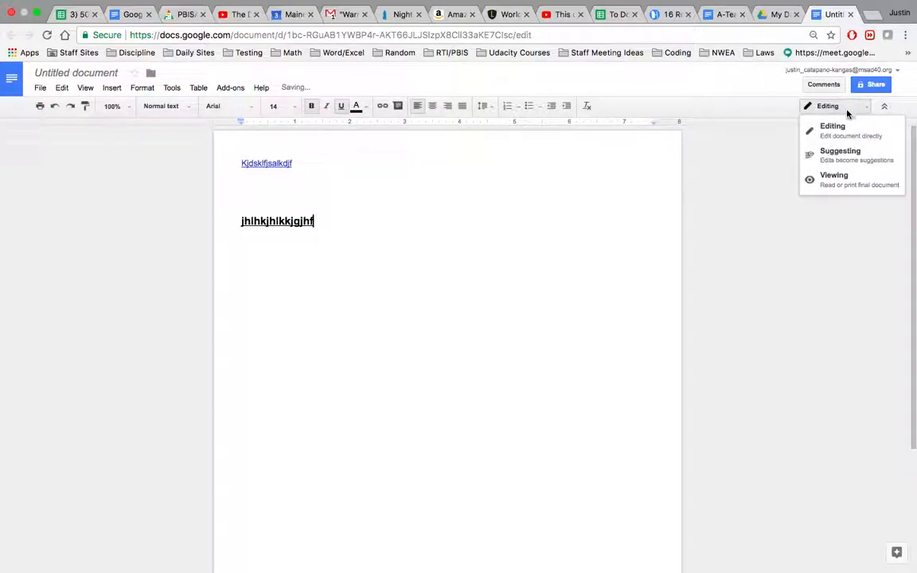
{"action": "left_click", "coordinate": [856, 162]}
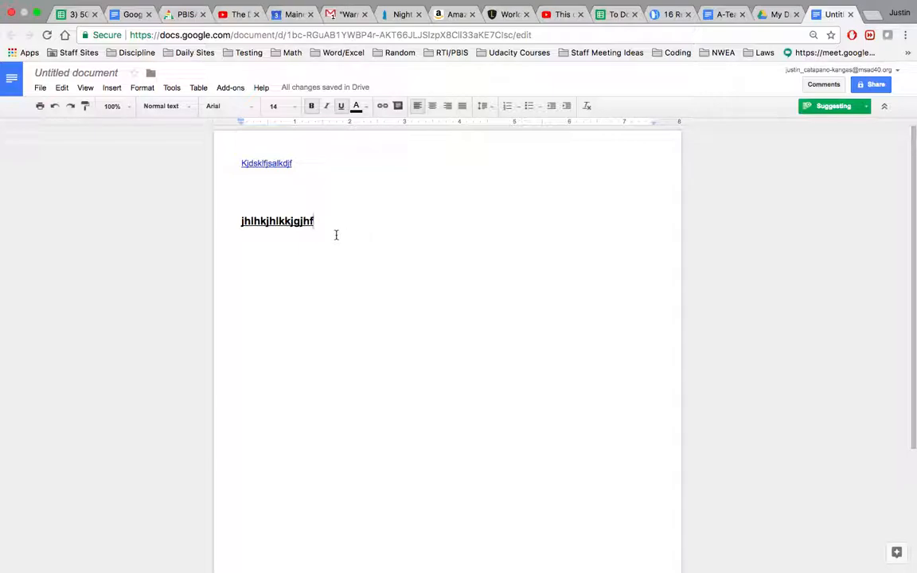
{"action": "left_click", "coordinate": [268, 222]}
{"action": "type", "text": "asdfjlskdafjlksadfjlkj"}
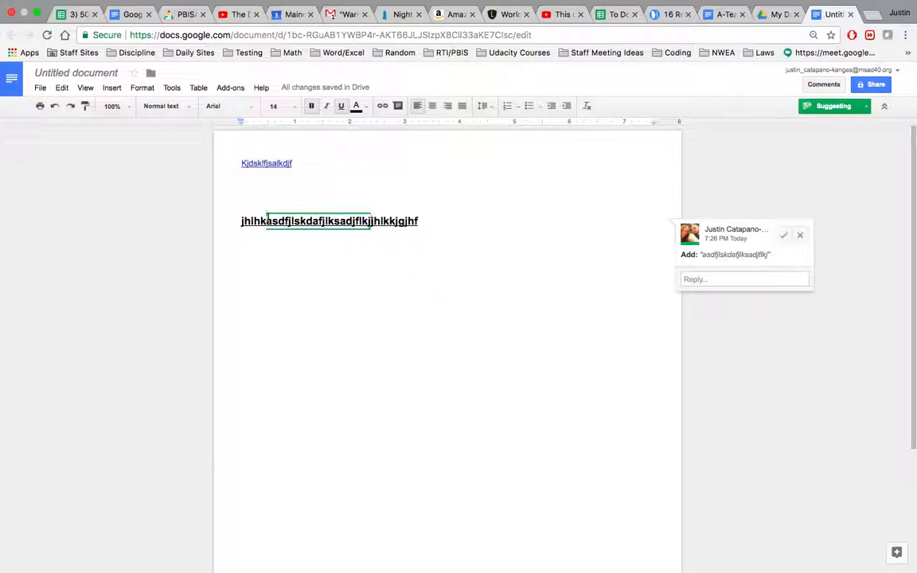
{"action": "left_click_drag", "start_coordinate": [267, 220], "coordinate": [370, 221]}
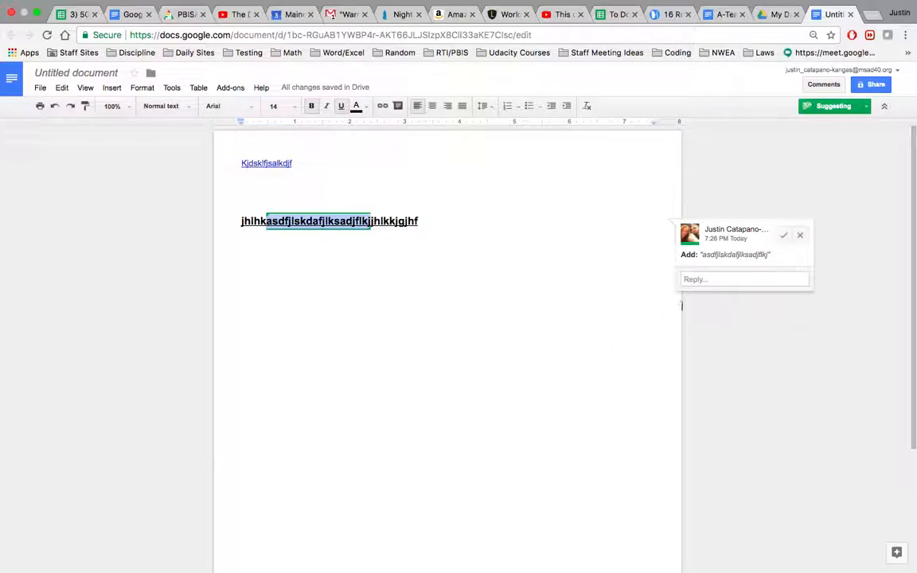
{"action": "left_click_drag", "start_coordinate": [702, 256], "coordinate": [769, 262]}
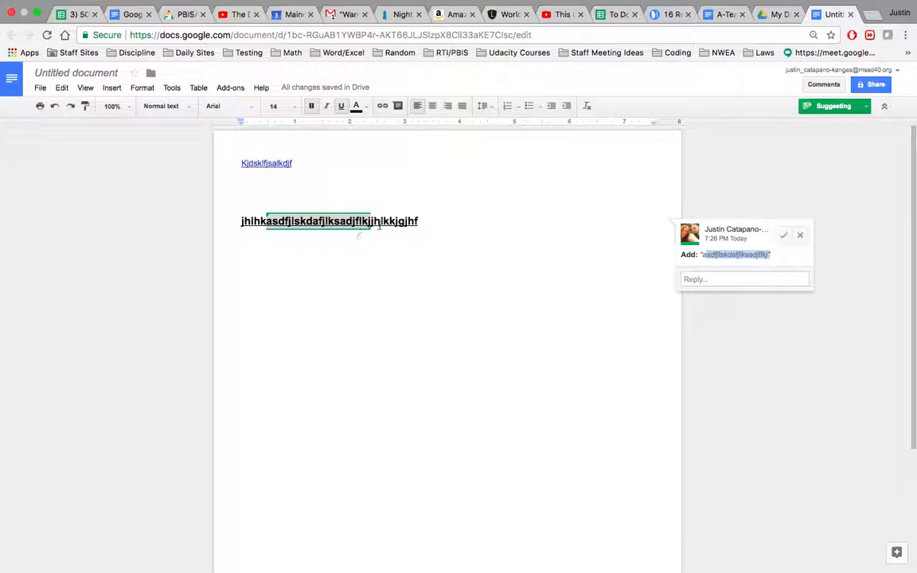
Step: Suggest deleting the letters "kjgj" near the end of the bold line
{"action": "left_click", "coordinate": [408, 227]}
{"action": "key", "text": "BackSpace"}
{"action": "key", "text": "BackSpace"}
{"action": "key", "text": "BackSpace"}
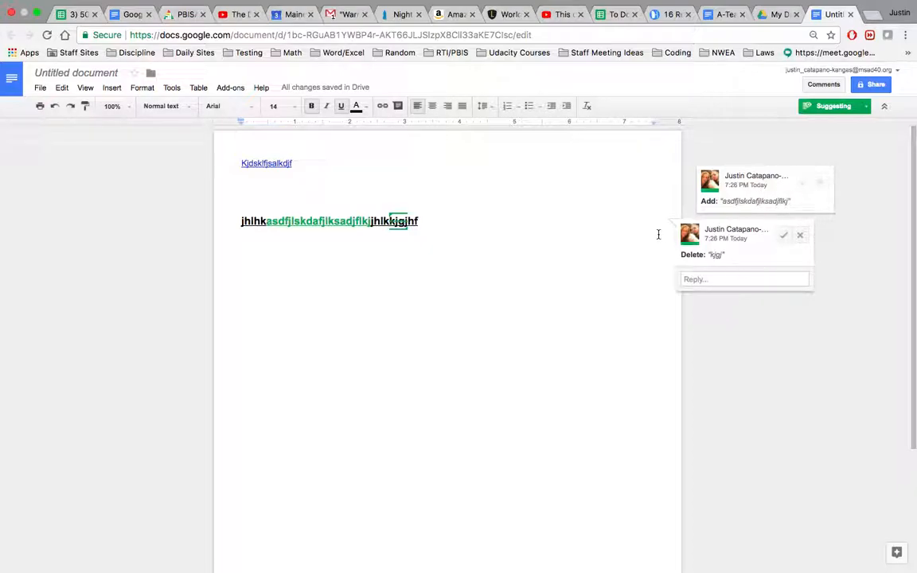
Step: Reject the suggested addition, accept the suggested deletion of "kjgj", and return the document to Editing mode
{"action": "left_click", "coordinate": [319, 222]}
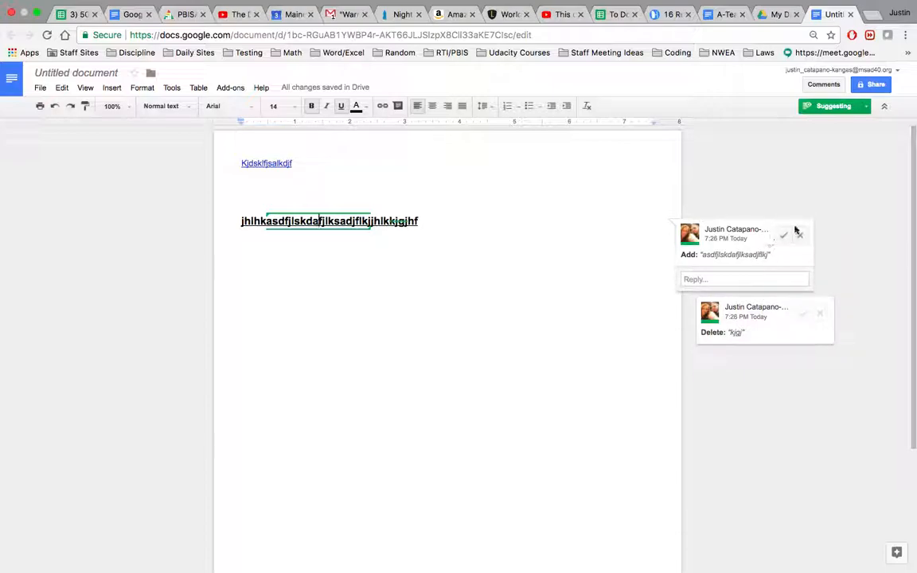
{"action": "left_click", "coordinate": [800, 237]}
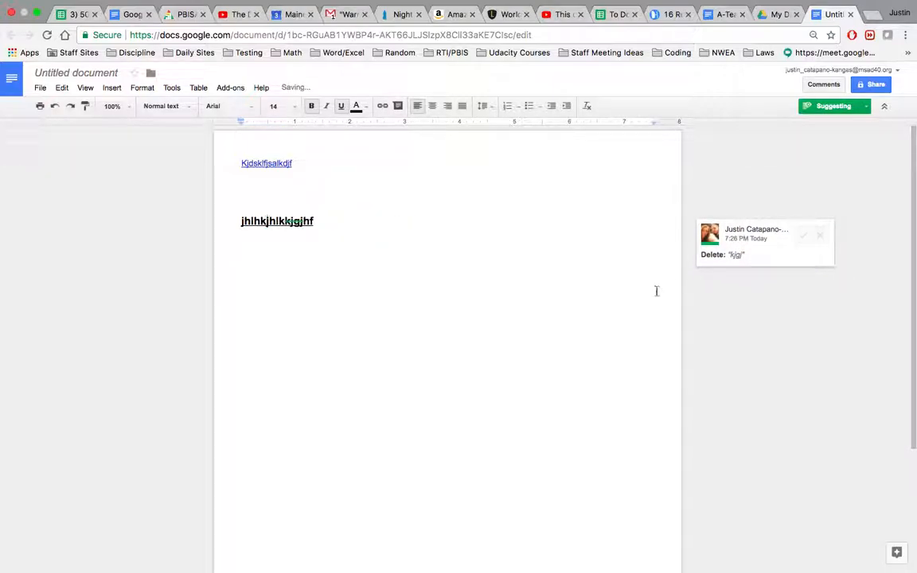
{"action": "left_click", "coordinate": [806, 238]}
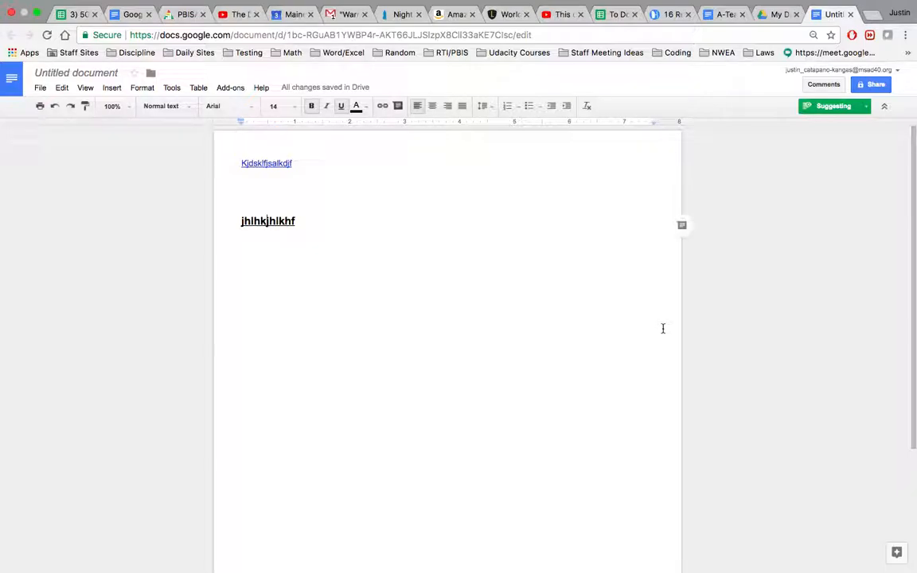
{"action": "left_click", "coordinate": [840, 109]}
{"action": "left_click", "coordinate": [833, 128]}
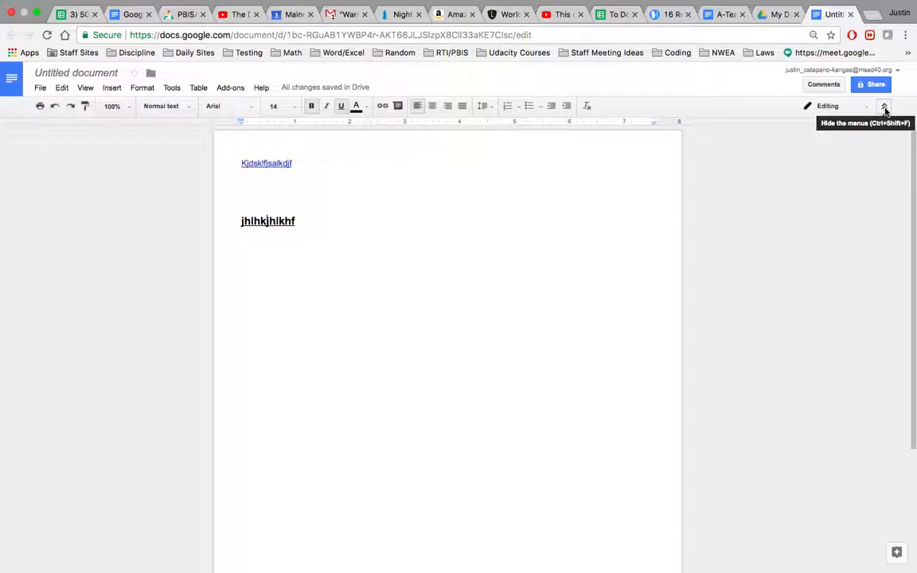
Step: Hide the document menus and show them again, twice
{"action": "left_click", "coordinate": [885, 109]}
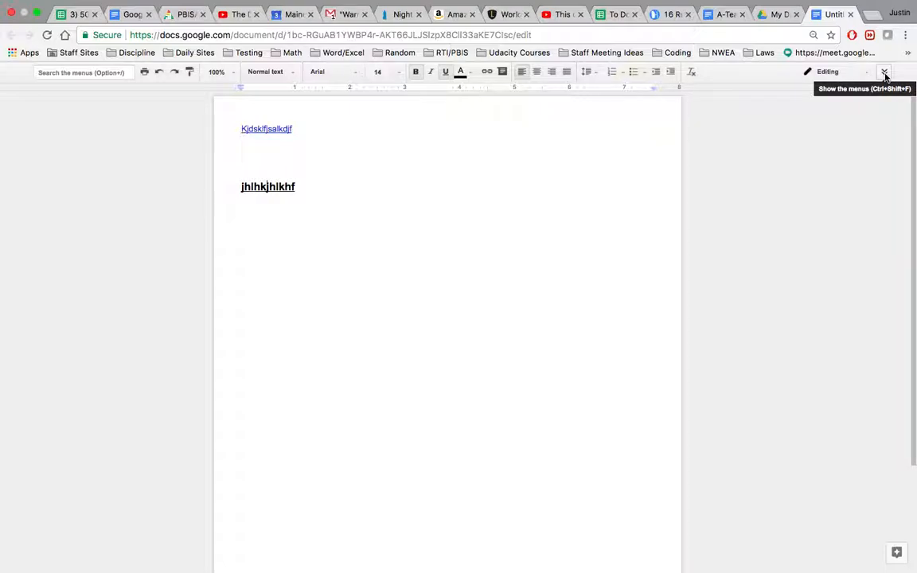
{"action": "left_click", "coordinate": [885, 74]}
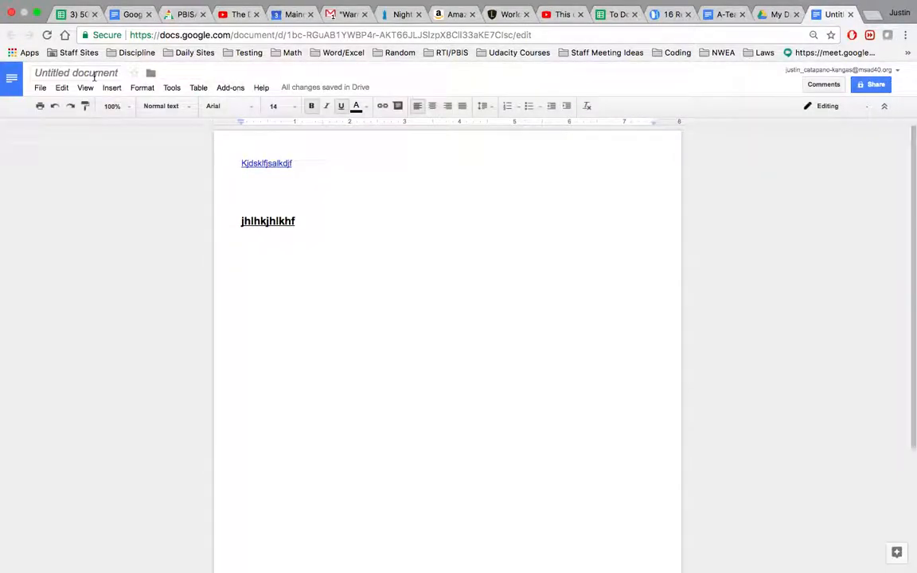
{"action": "left_click", "coordinate": [884, 107]}
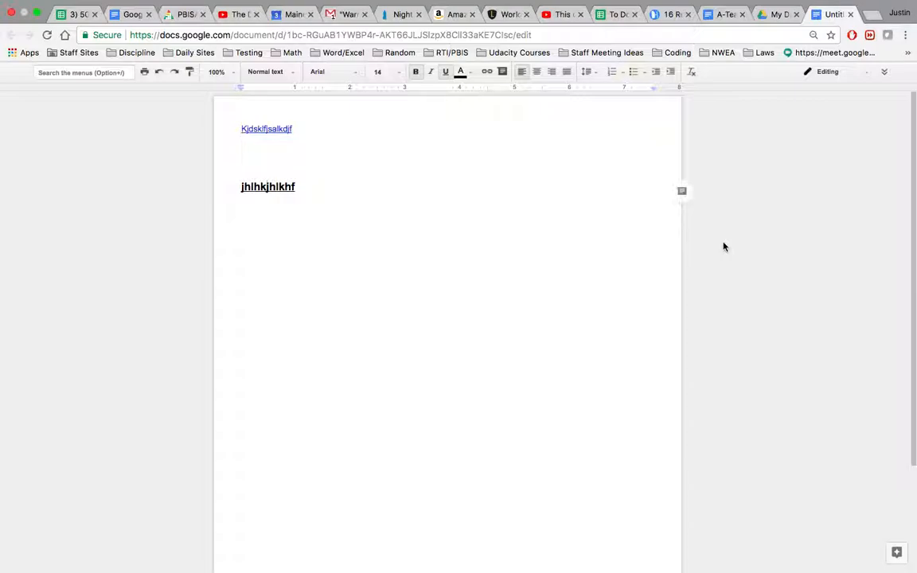
{"action": "left_click", "coordinate": [884, 73]}
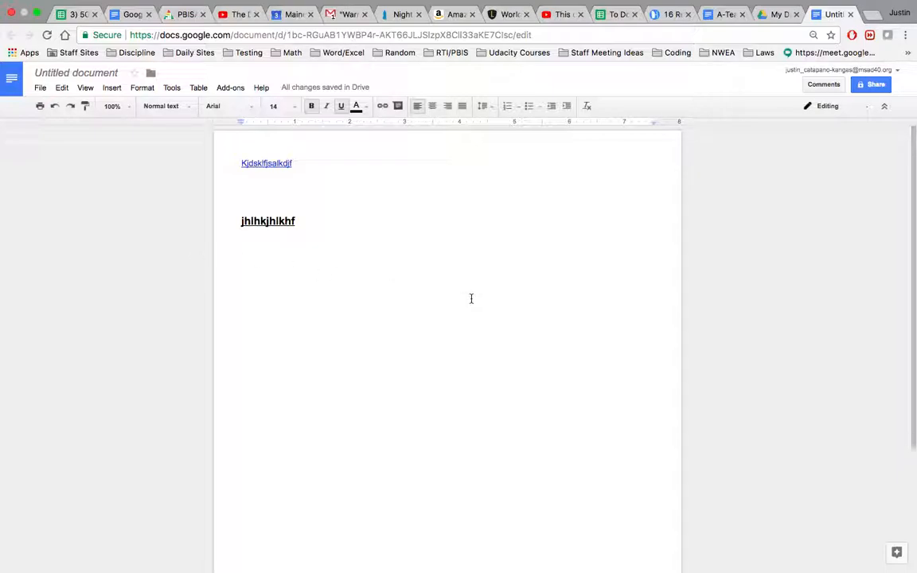
{"action": "key", "text": "F11"}
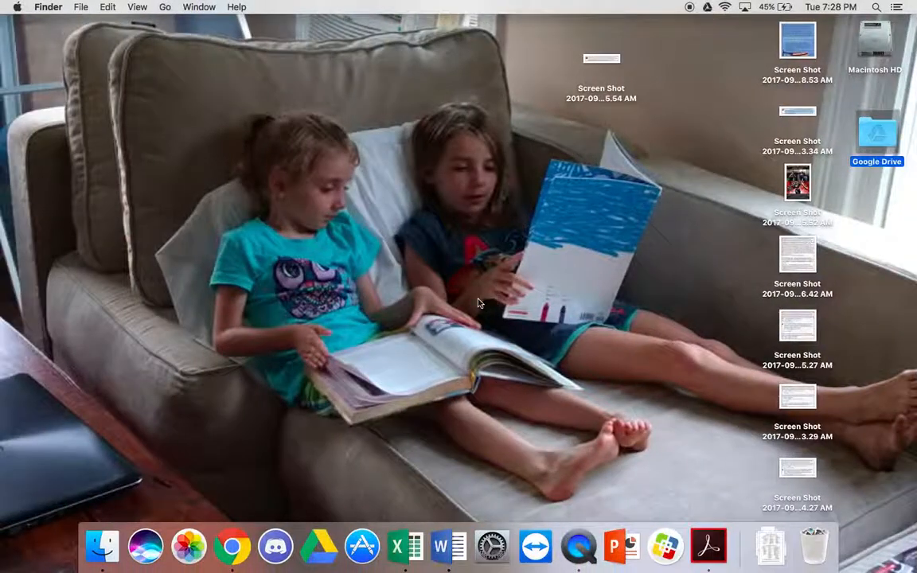